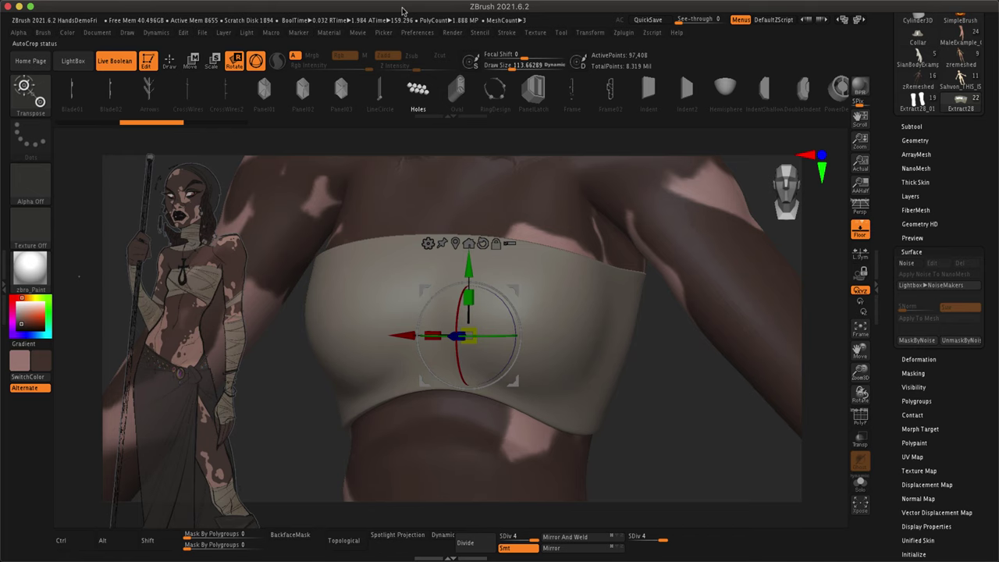
- Show the subtool list and switch to the Standard brush with B, S, T
{"action": "left_click", "coordinate": [911, 126]}
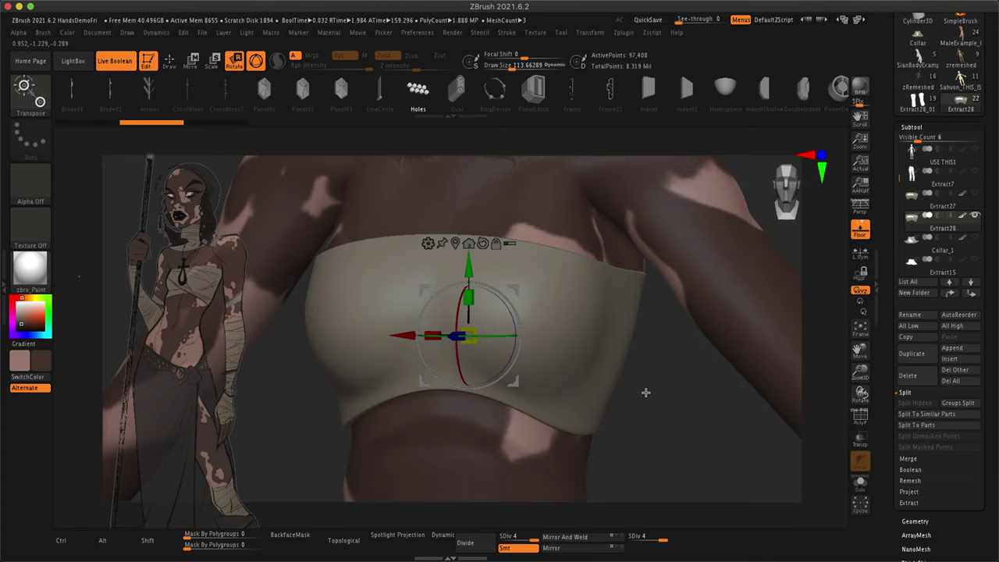
{"action": "key", "text": "b"}
{"action": "key", "text": "s"}
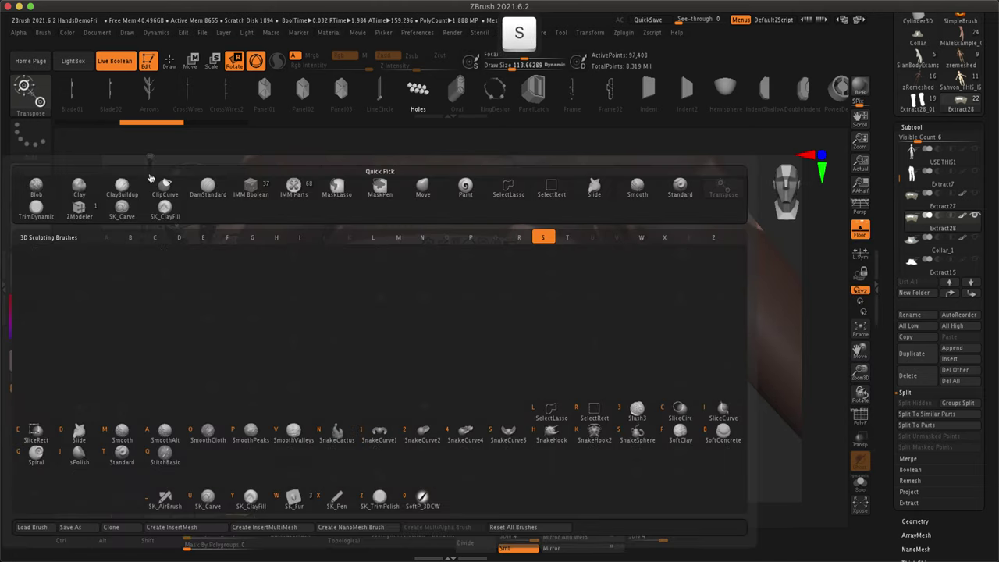
{"action": "key", "text": "t"}
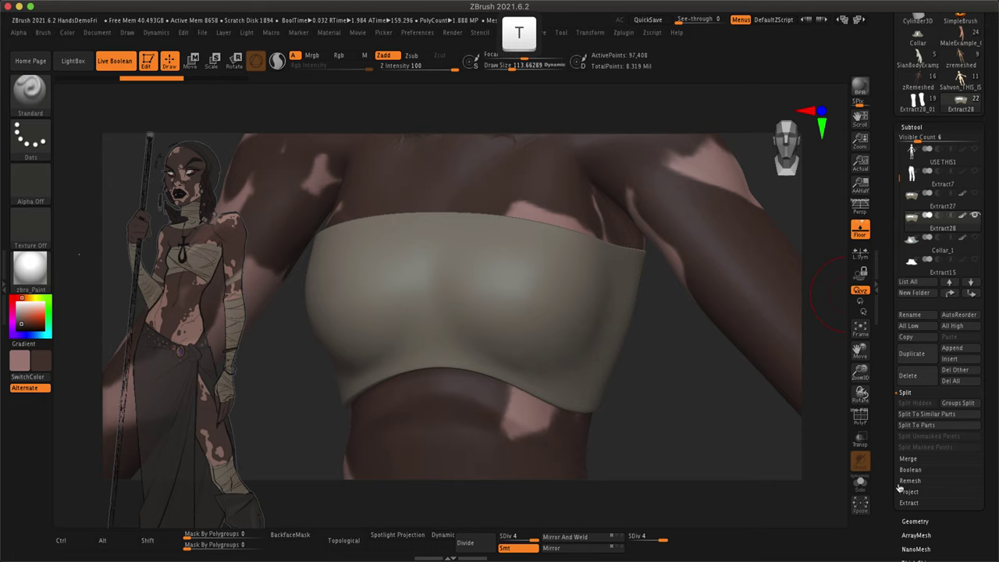
- Collapse the Split options and expand the Tool > Surface noise settings
{"action": "left_click", "coordinate": [904, 393]}
{"action": "scroll", "coordinate": [911, 352], "scroll_direction": "down", "scroll_amount": 5}
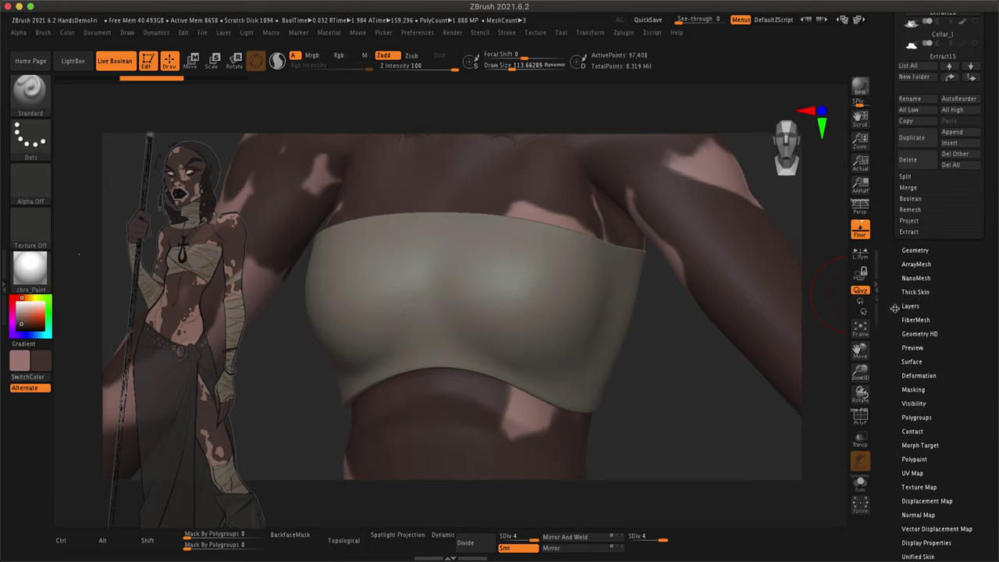
{"action": "left_click", "coordinate": [932, 361]}
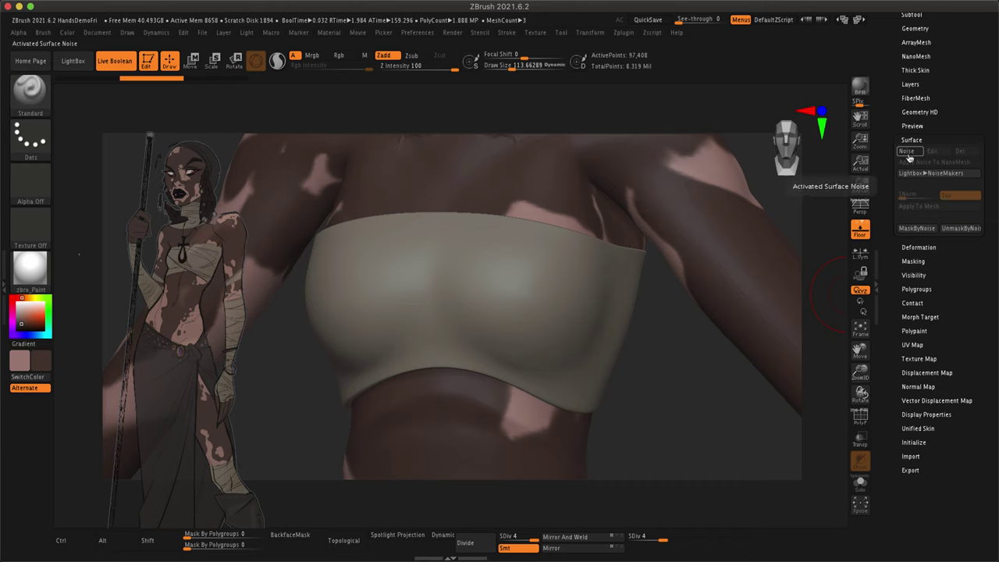
- Open NoiseMaker, browse for a noise alpha image, and set the file view to Columns
{"action": "left_click", "coordinate": [907, 151]}
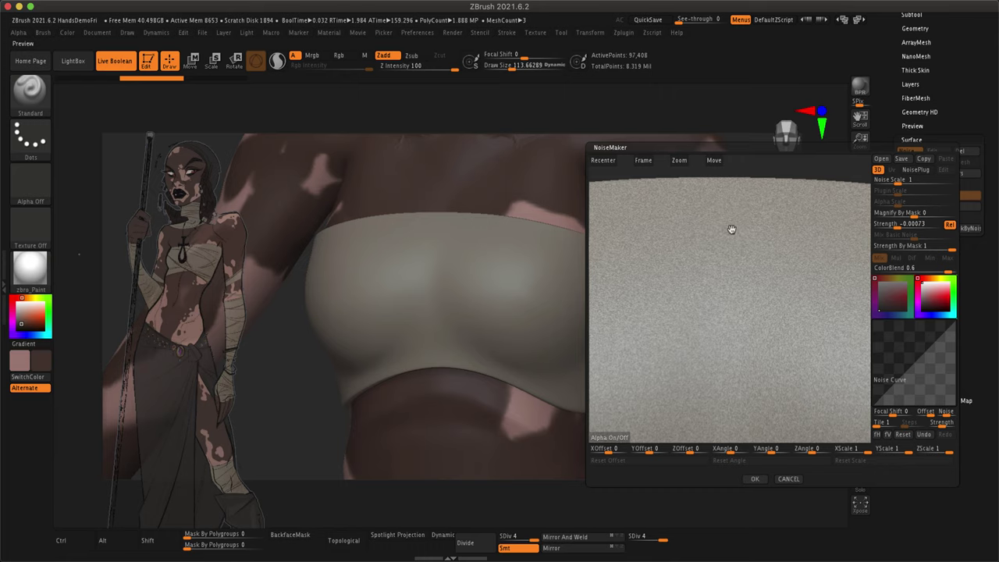
{"action": "left_click", "coordinate": [598, 439]}
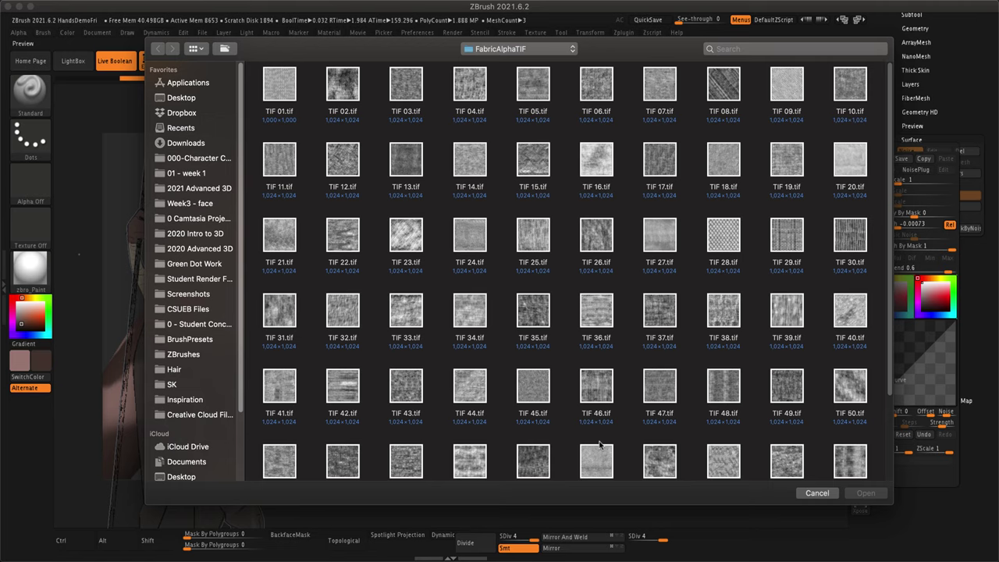
{"action": "left_click", "coordinate": [200, 50]}
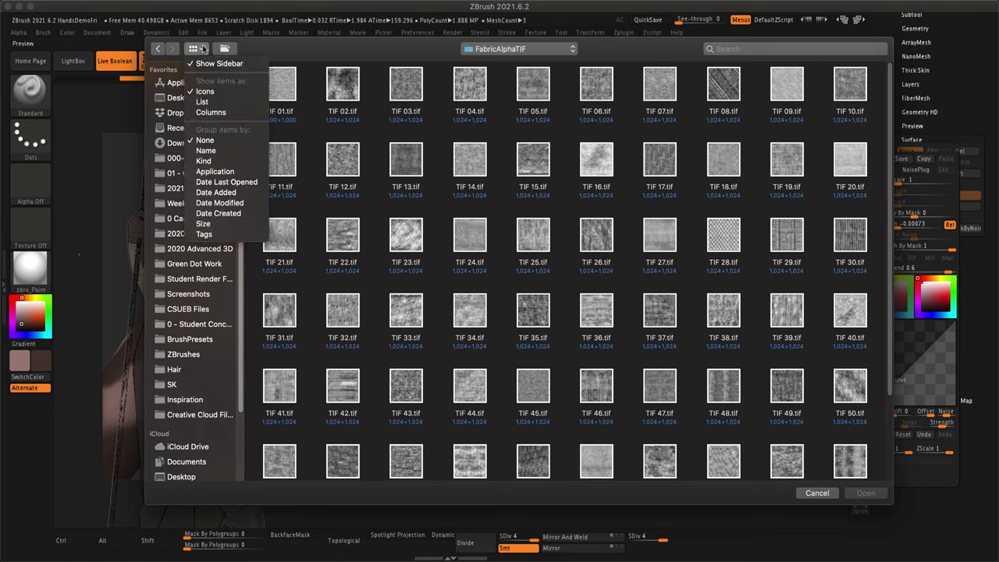
{"action": "left_click", "coordinate": [205, 112]}
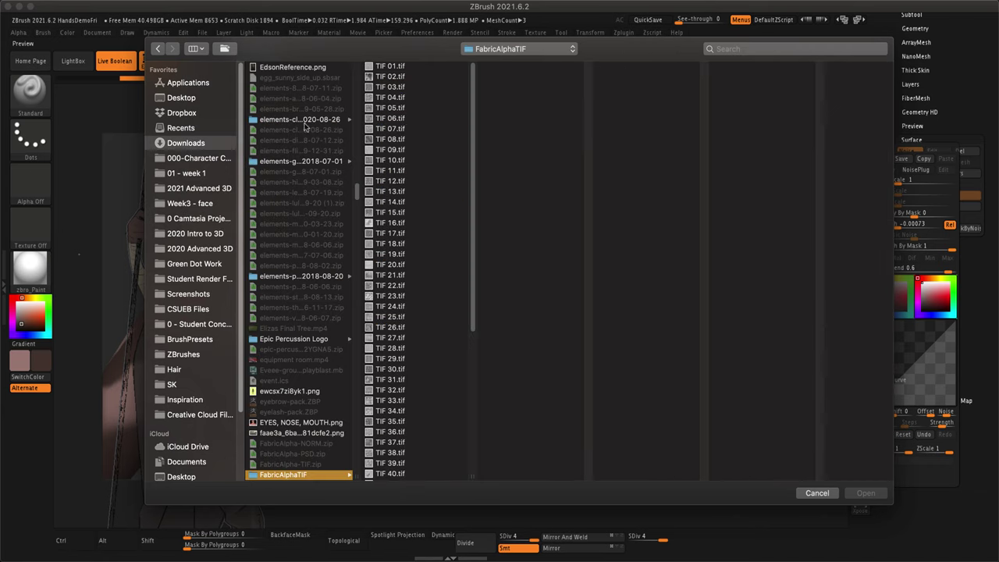
- Preview the FabricAlphaTIF textures from TIF 01.tif onward and select TIF 42.tif
{"action": "left_click", "coordinate": [388, 69]}
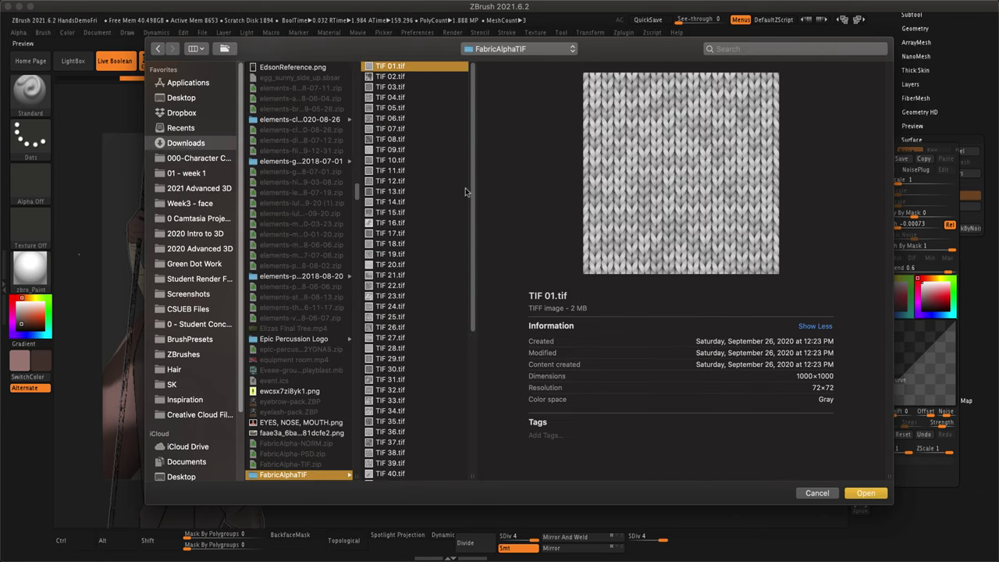
{"action": "key", "text": "Down"}
{"action": "key", "text": "Down"}
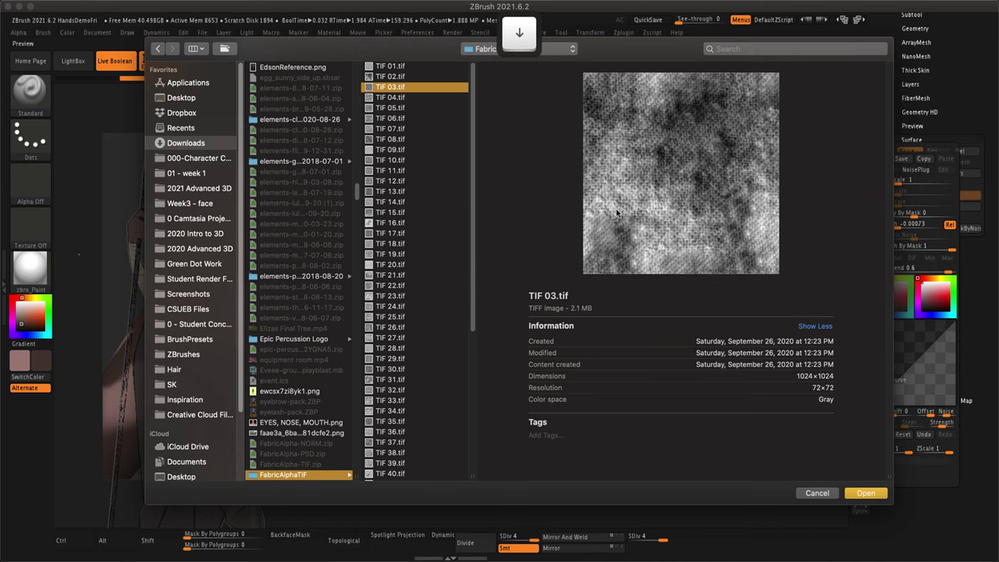
{"action": "key", "text": "Down"}
{"action": "key", "text": "Down"}
{"action": "key", "text": "Down"}
{"action": "key", "text": "Down"}
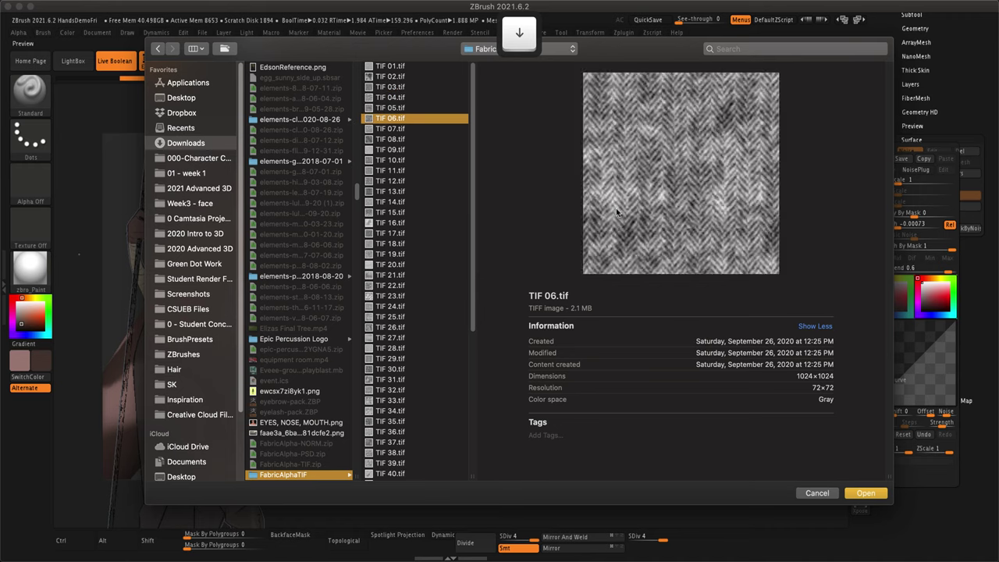
{"action": "key", "text": "Down"}
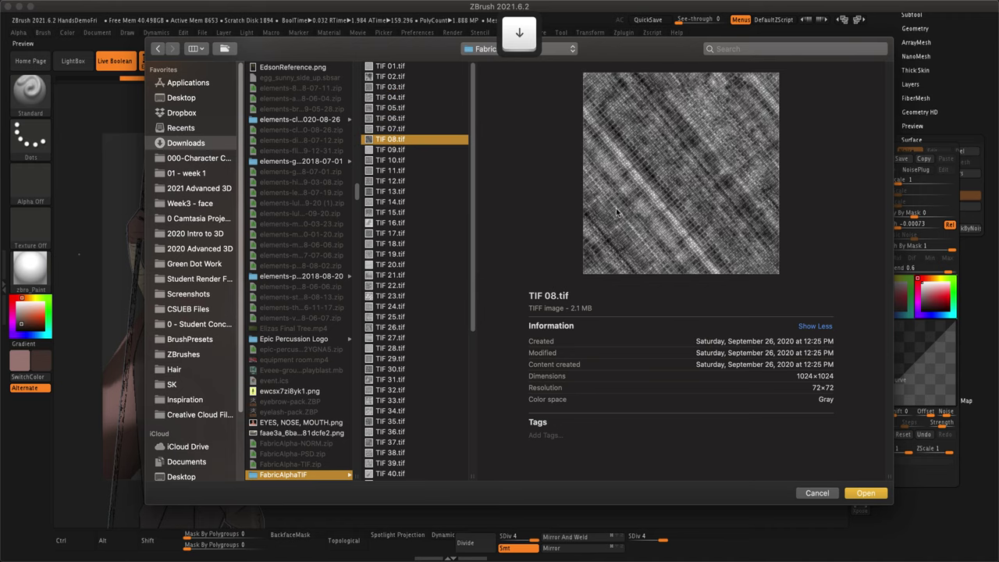
{"action": "key", "text": "Down"}
{"action": "key", "text": "Down"}
{"action": "key", "text": "Down"}
{"action": "key", "text": "Down"}
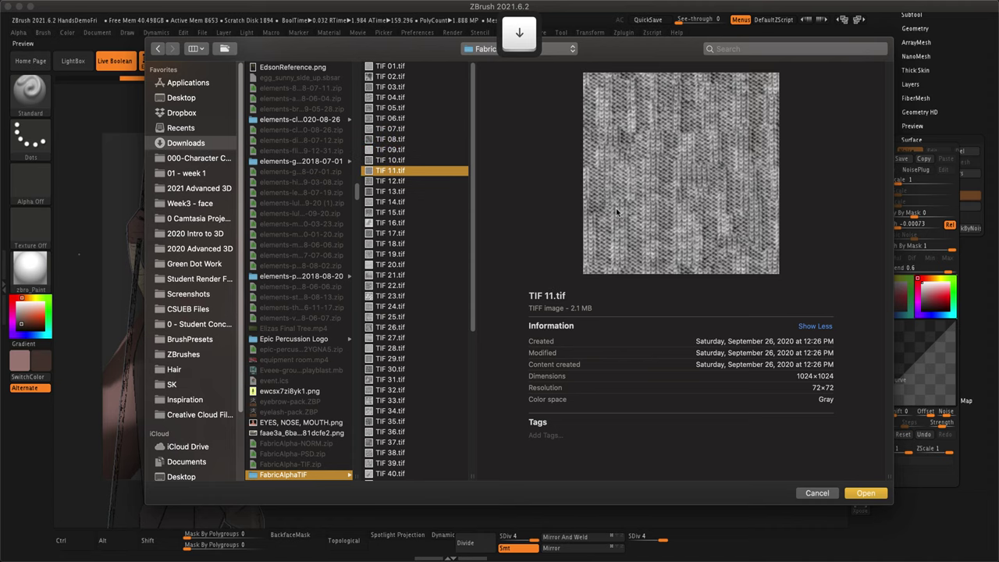
{"action": "key", "text": "Down"}
{"action": "key", "text": "Down"}
{"action": "key", "text": "Down"}
{"action": "key", "text": "Down"}
{"action": "key", "text": "Down"}
{"action": "key", "text": "Down"}
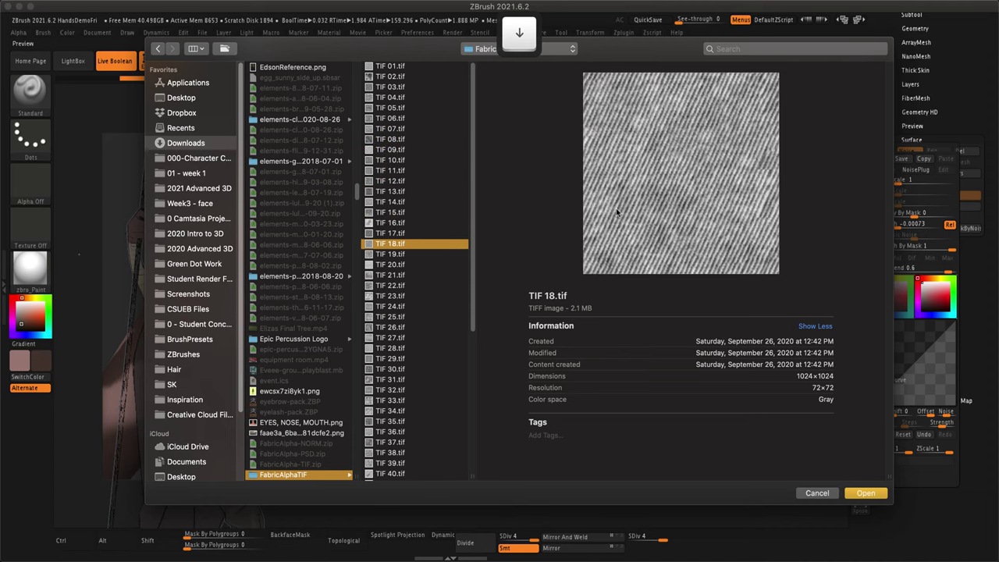
{"action": "key", "text": "Up"}
{"action": "key", "text": "Down"}
{"action": "key", "text": "Down"}
{"action": "key", "text": "Down"}
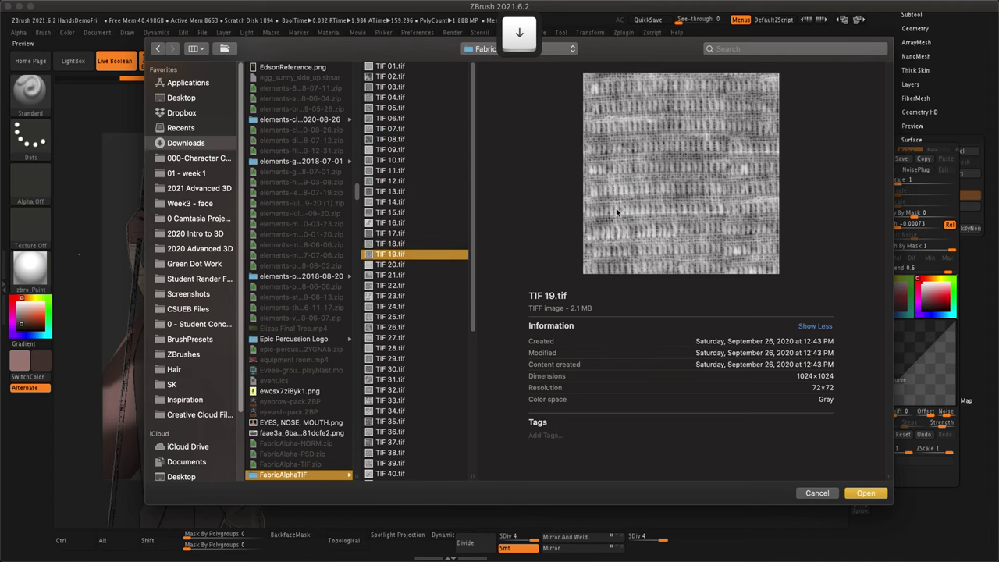
{"action": "key", "text": "Down"}
{"action": "key", "text": "Down"}
{"action": "key", "text": "Down"}
{"action": "key", "text": "Down"}
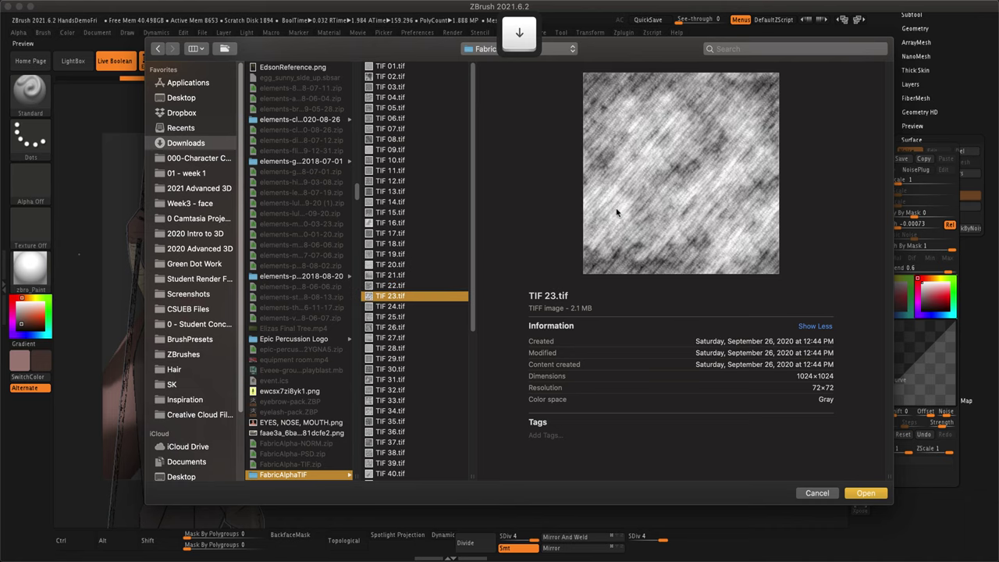
{"action": "key", "text": "Up"}
{"action": "key", "text": "Down"}
{"action": "key", "text": "Down"}
{"action": "key", "text": "Down"}
{"action": "key", "text": "Down"}
{"action": "key", "text": "Down"}
{"action": "key", "text": "Down"}
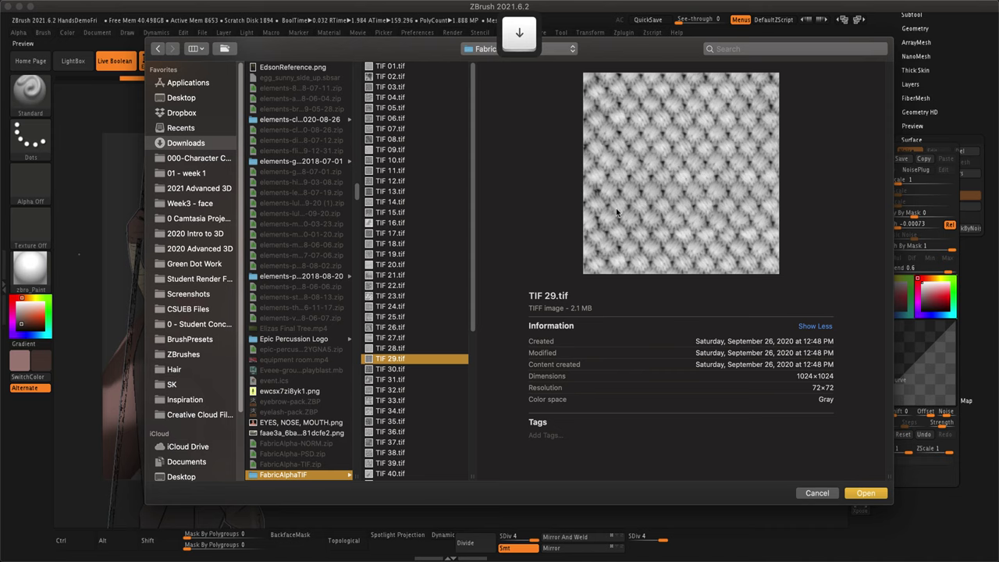
{"action": "key", "text": "Down"}
{"action": "key", "text": "Down"}
{"action": "key", "text": "Down"}
{"action": "key", "text": "Down"}
{"action": "key", "text": "Down"}
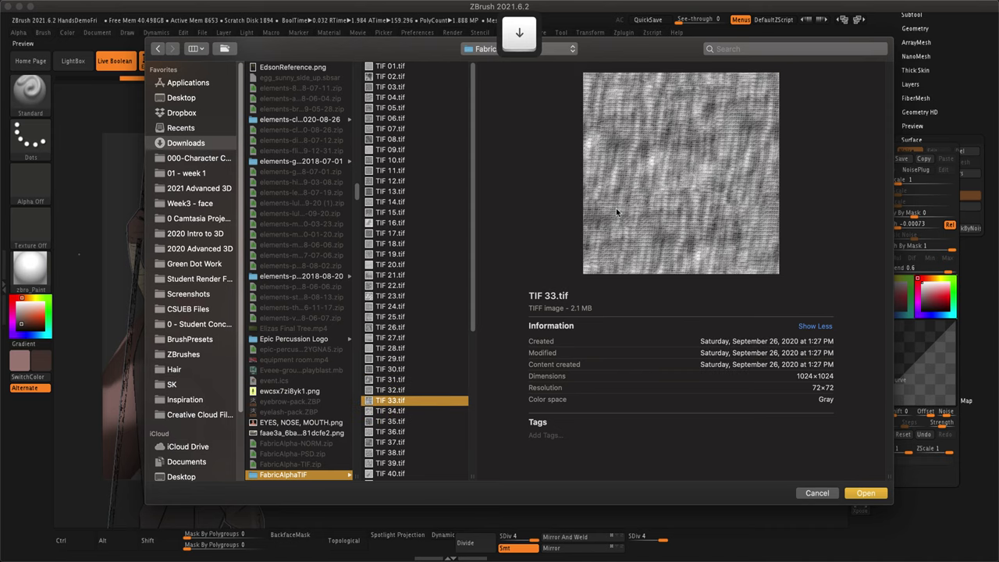
{"action": "key", "text": "Down"}
{"action": "key", "text": "Down"}
{"action": "key", "text": "Down"}
{"action": "key", "text": "Down"}
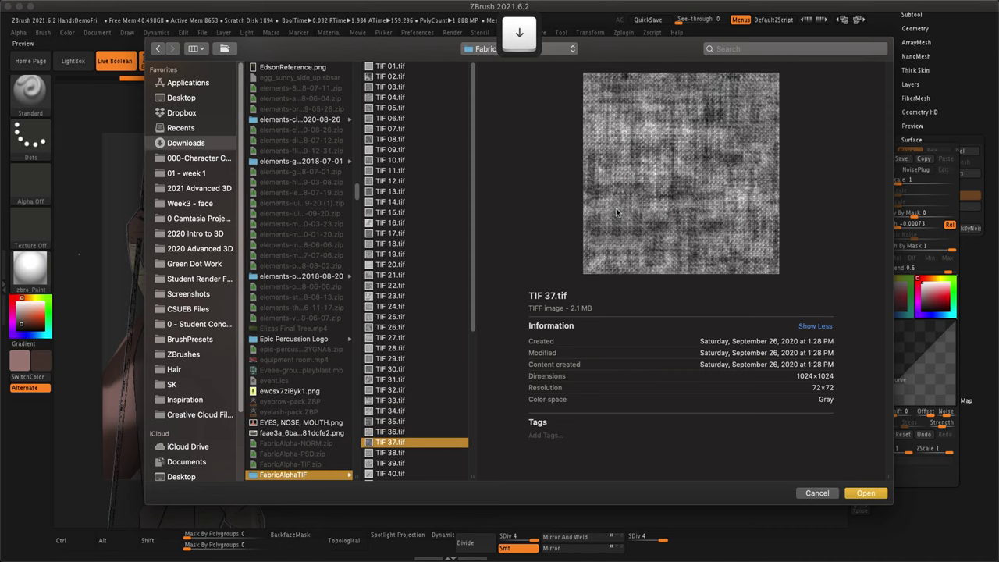
{"action": "key", "text": "Down"}
{"action": "key", "text": "Down"}
{"action": "key", "text": "Down"}
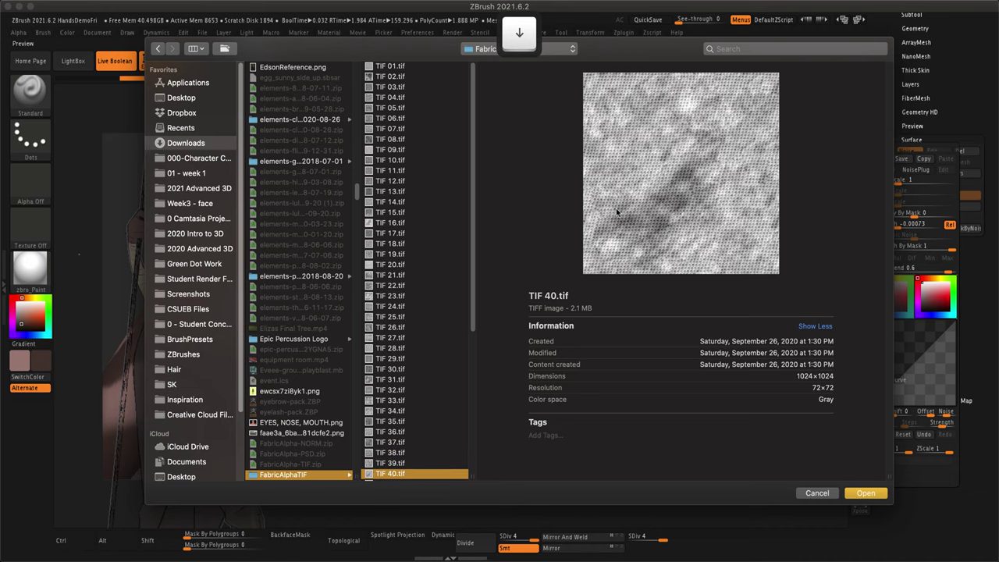
{"action": "key", "text": "Down"}
{"action": "key", "text": "Down"}
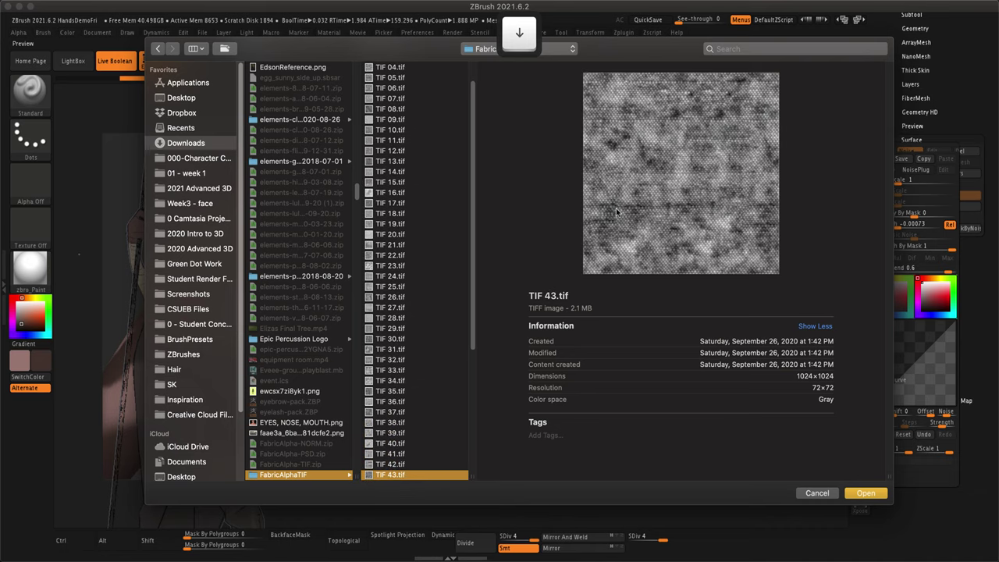
{"action": "key", "text": "Down"}
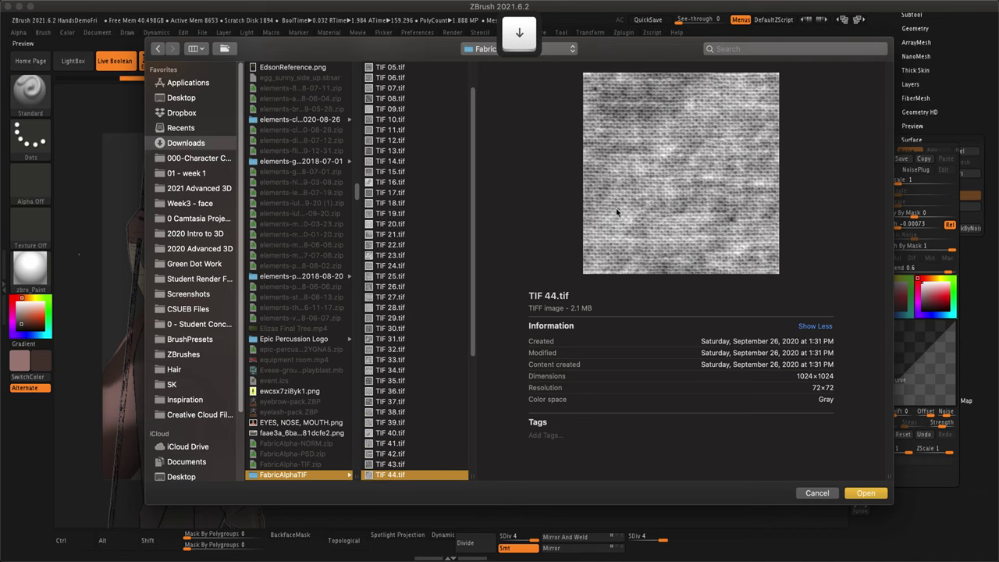
{"action": "key", "text": "Down"}
{"action": "key", "text": "Down"}
{"action": "key", "text": "Down"}
{"action": "key", "text": "Down"}
{"action": "key", "text": "Down"}
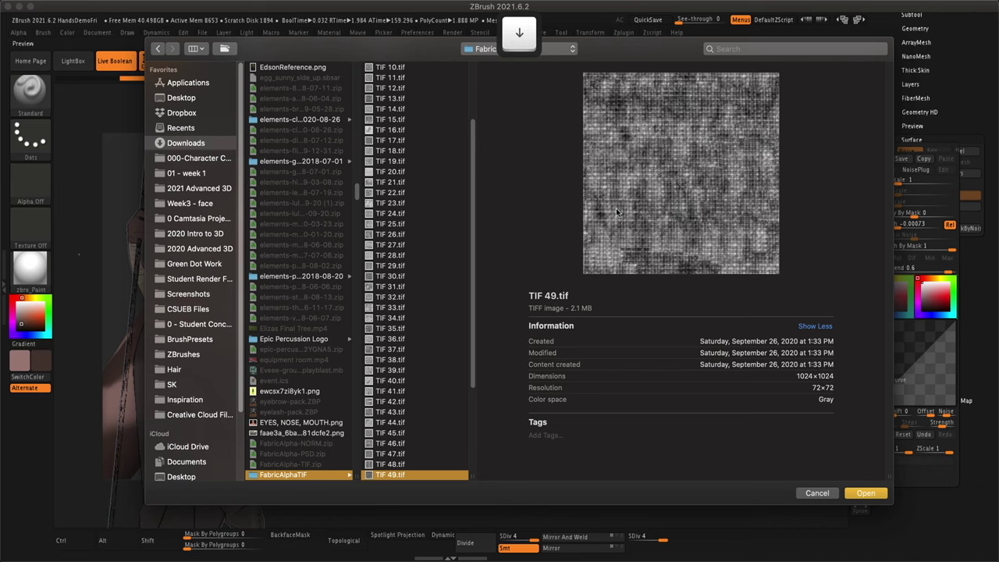
{"action": "key", "text": "Down"}
{"action": "key", "text": "Down"}
{"action": "key", "text": "Down"}
{"action": "key", "text": "Down"}
{"action": "key", "text": "Down"}
{"action": "key", "text": "Down"}
{"action": "key", "text": "Down"}
{"action": "key", "text": "Down"}
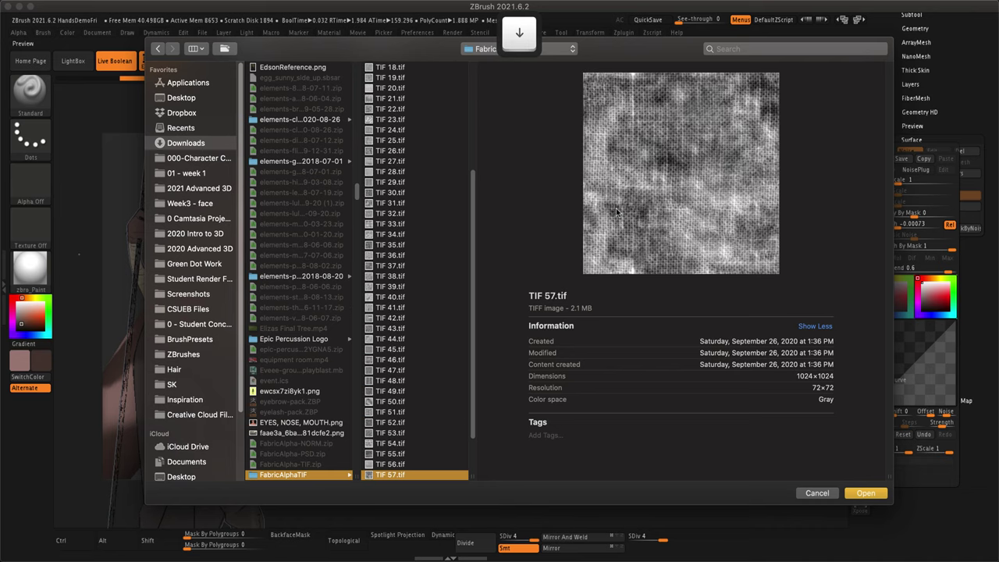
{"action": "key", "text": "Down"}
{"action": "key", "text": "Down"}
{"action": "key", "text": "Down"}
{"action": "key", "text": "Down"}
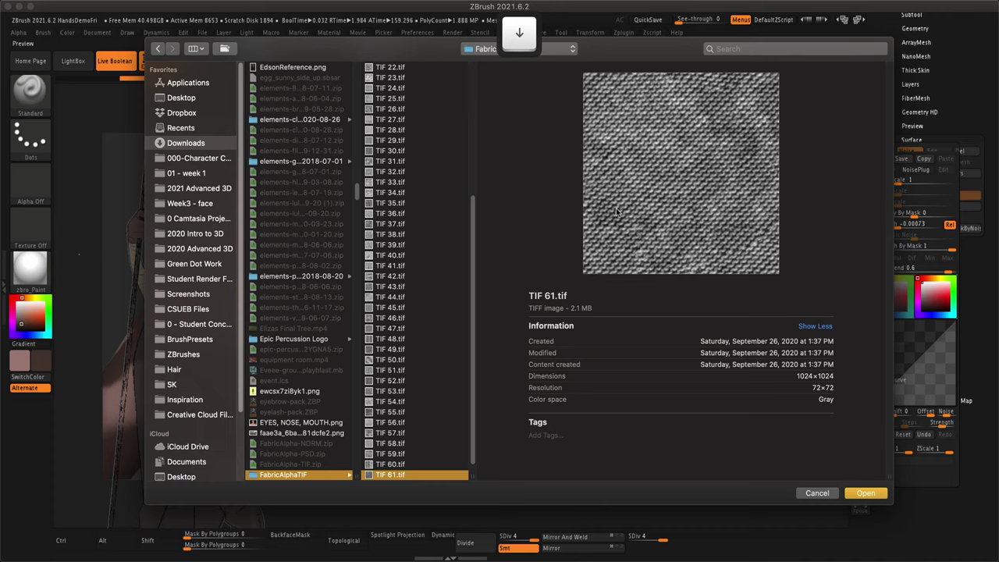
{"action": "key", "text": "Down"}
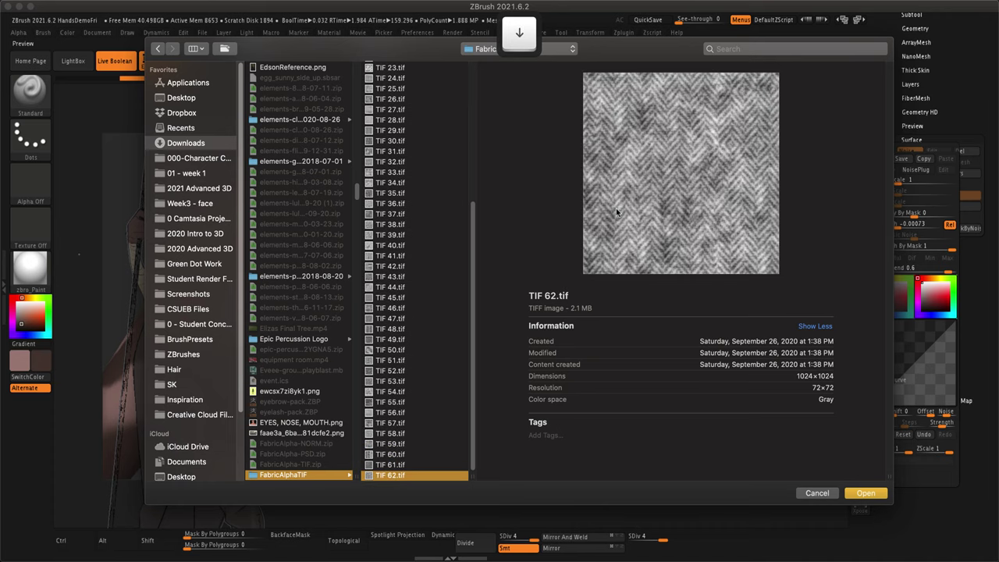
{"action": "left_click", "coordinate": [417, 267]}
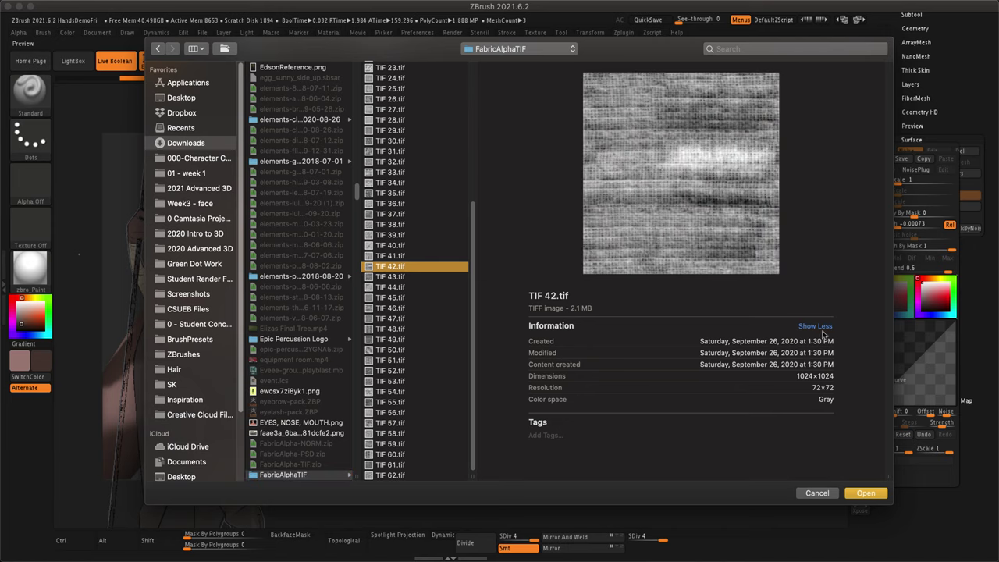
- Load TIF 42.tif as the noise alpha and accept the NoiseMaker settings
{"action": "left_click", "coordinate": [867, 493]}
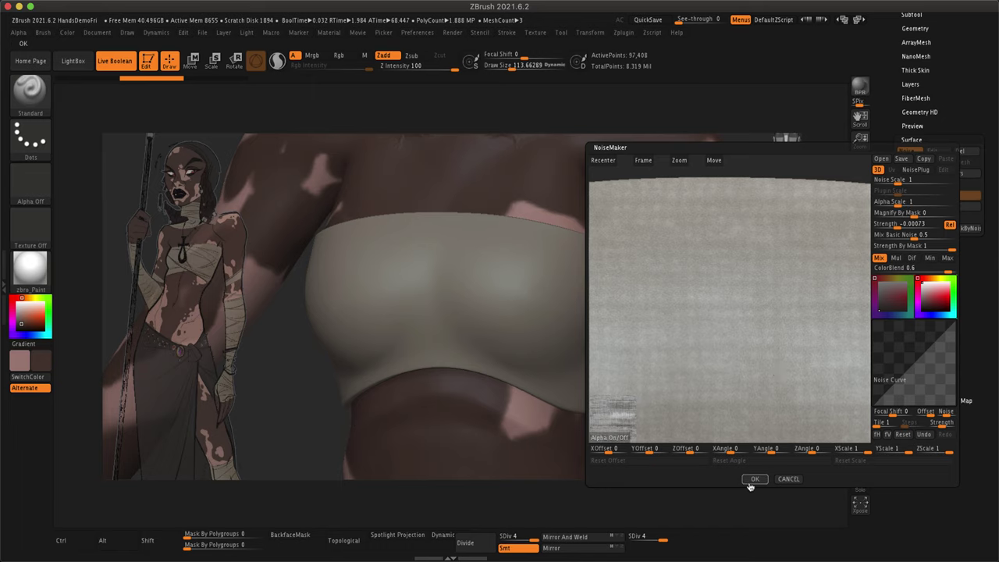
{"action": "left_click", "coordinate": [753, 479]}
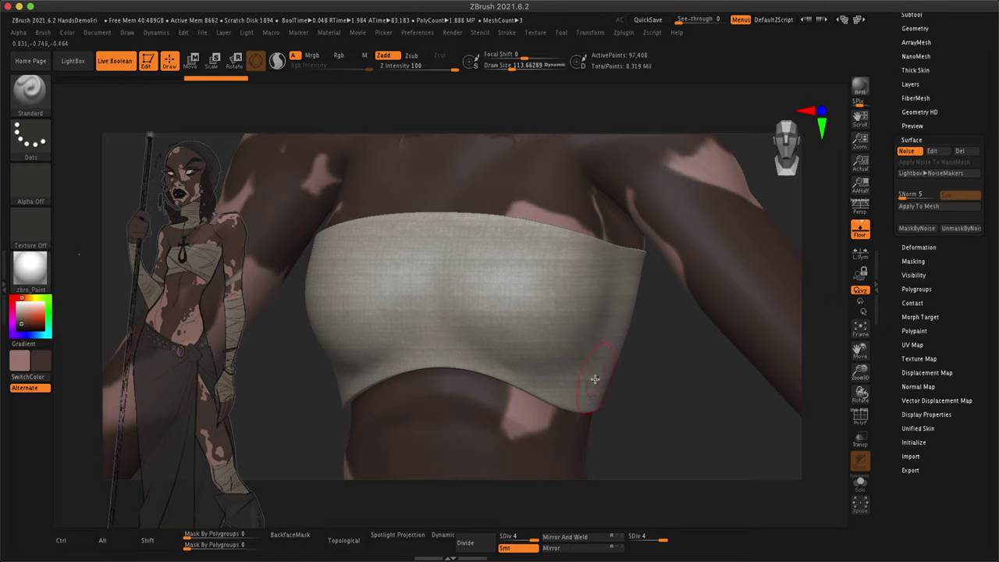
- Reopen the noise editor, reset the alpha, and pick TIF 08.tif from FabricAlphaTIF
{"action": "left_click", "coordinate": [932, 151]}
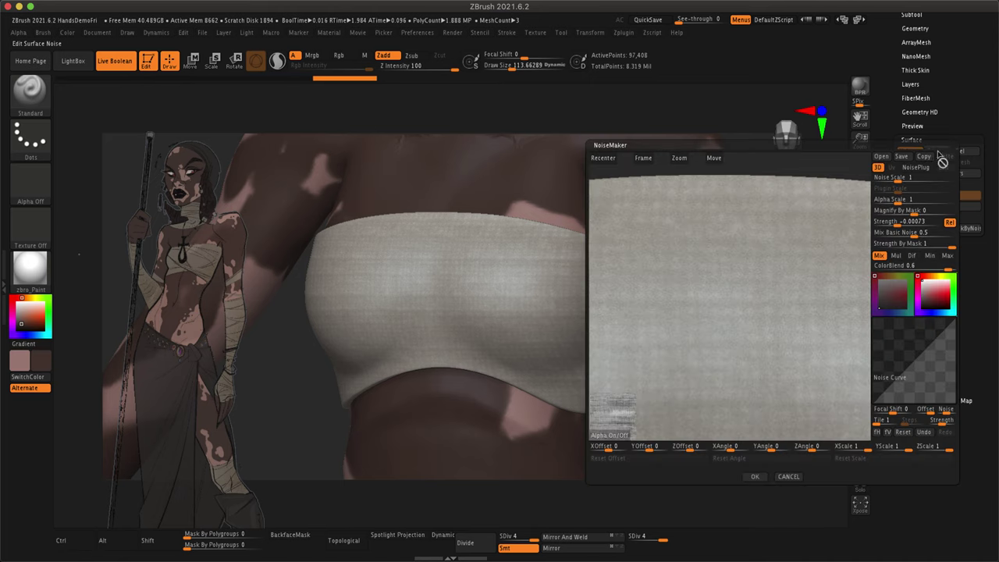
{"action": "left_click", "coordinate": [597, 436]}
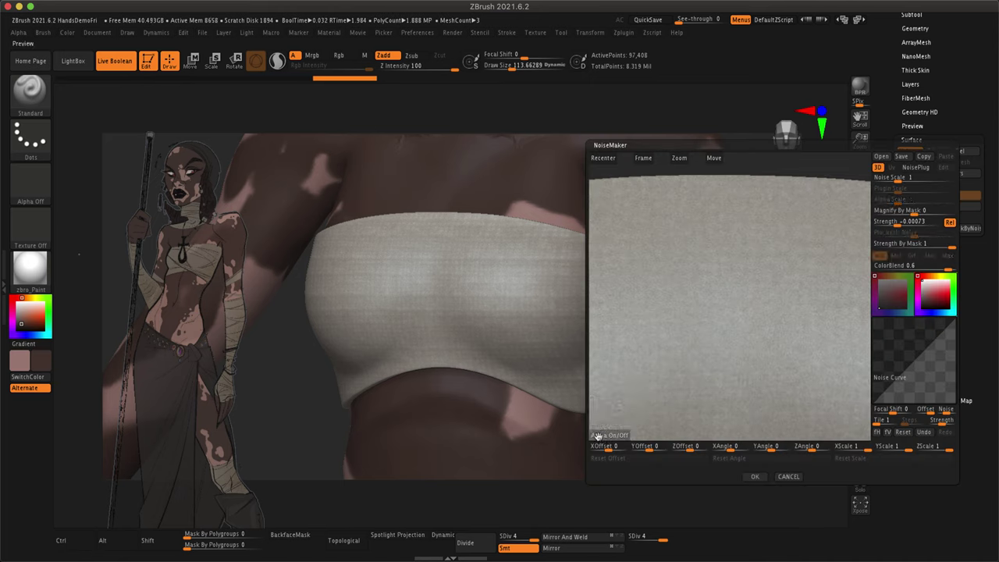
{"action": "left_click", "coordinate": [599, 436]}
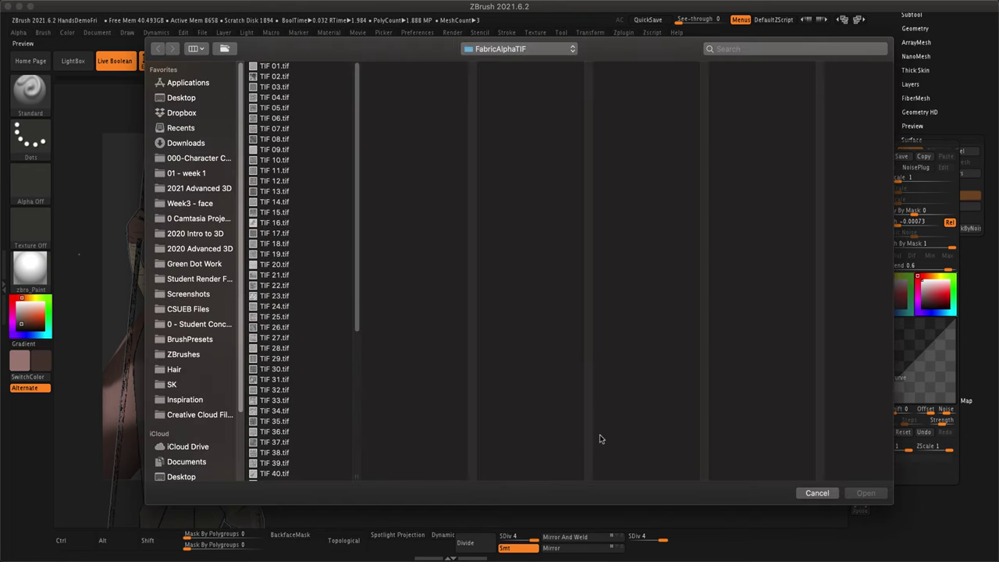
{"action": "left_click", "coordinate": [302, 138]}
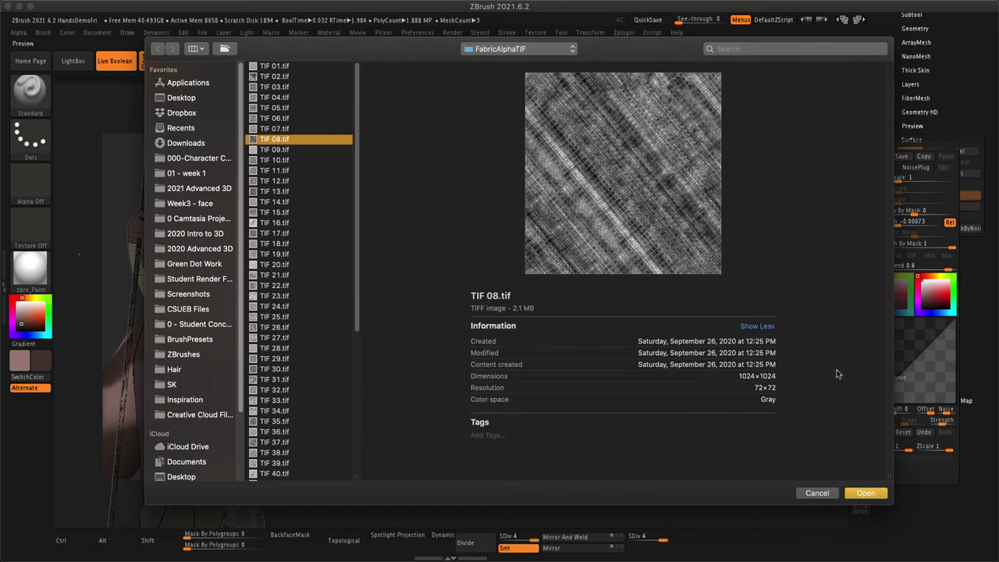
- Load TIF 08 as the alpha with Alpha Scale 0.28797, Strength 0.01284, Mix Basic Noise 0.08209
{"action": "left_click", "coordinate": [866, 494]}
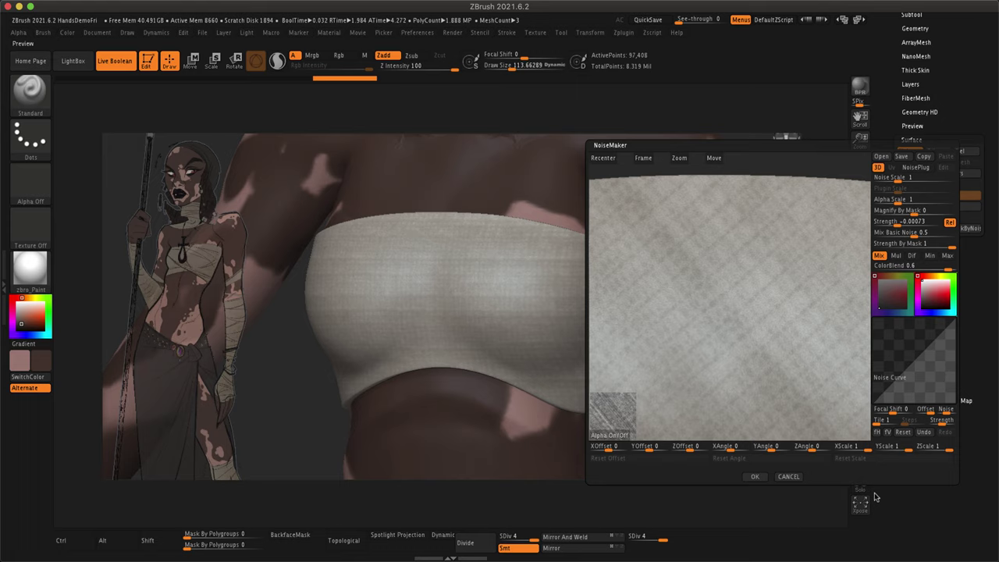
{"action": "left_click", "coordinate": [771, 448]}
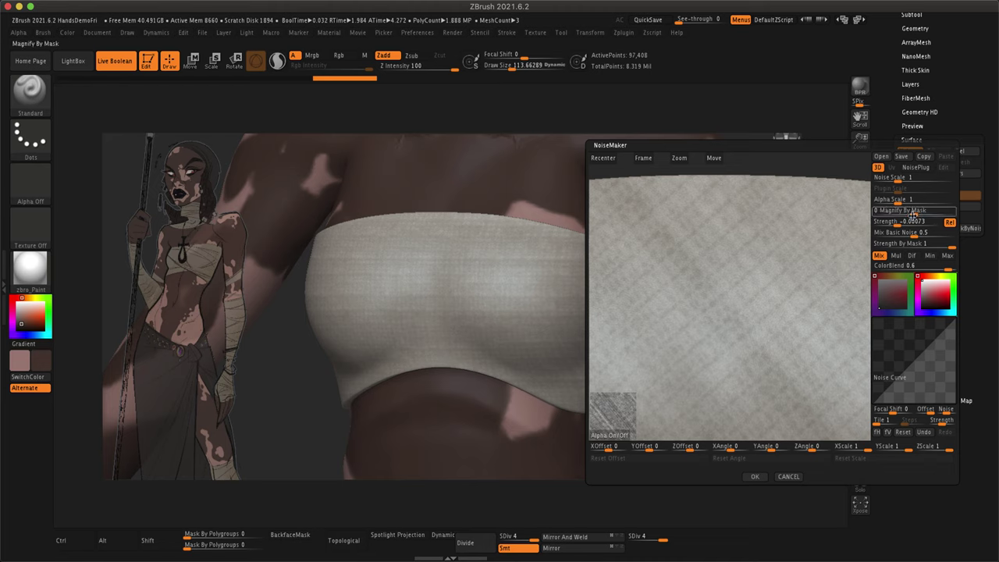
{"action": "mouse_move", "coordinate": [898, 201]}
{"action": "left_mouse_down"}
{"action": "mouse_move", "coordinate": [908, 202]}
{"action": "mouse_move", "coordinate": [895, 202]}
{"action": "left_mouse_up"}
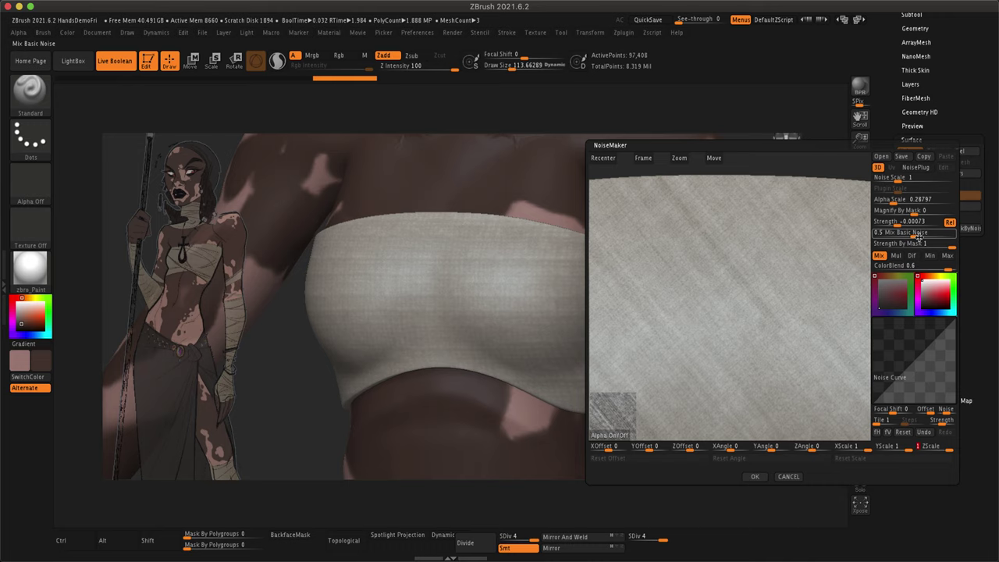
{"action": "mouse_move", "coordinate": [915, 224]}
{"action": "left_mouse_down"}
{"action": "mouse_move", "coordinate": [899, 223]}
{"action": "mouse_move", "coordinate": [924, 224]}
{"action": "left_mouse_up"}
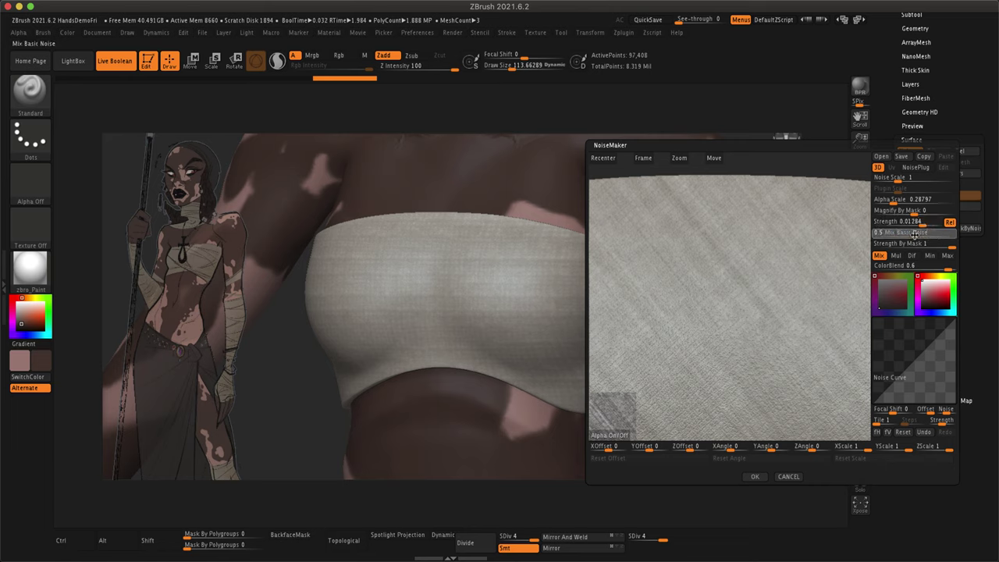
{"action": "left_click_drag", "start_coordinate": [914, 235], "coordinate": [879, 233]}
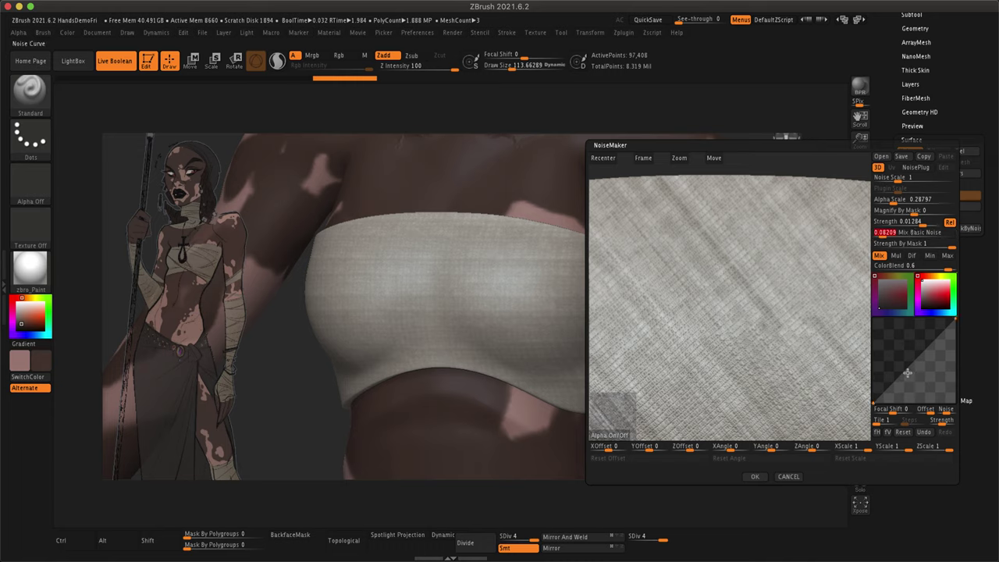
- Tint the noise colour a muted grey-beige using the Noise Color pickers
{"action": "left_click_drag", "start_coordinate": [925, 282], "coordinate": [915, 306]}
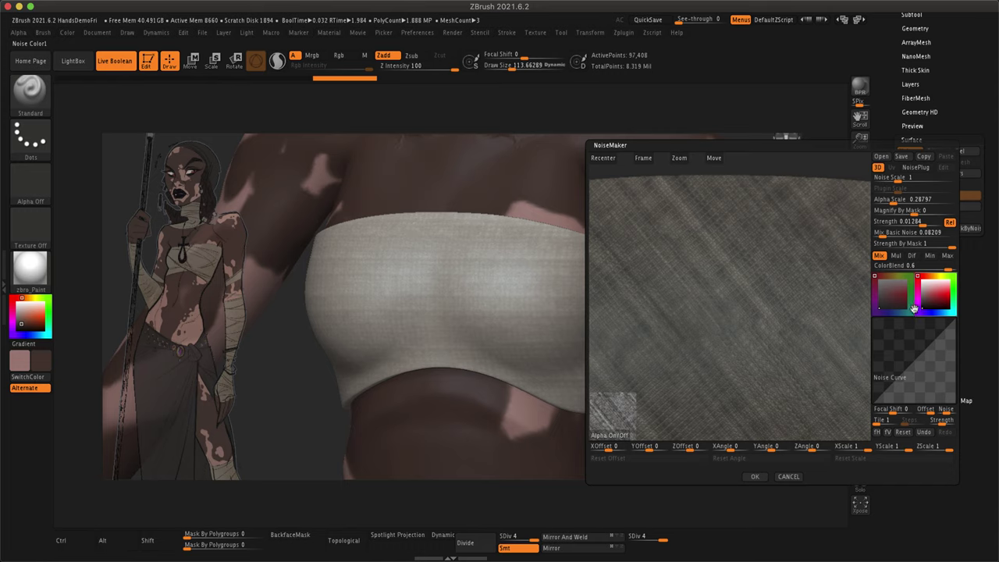
{"action": "left_click_drag", "start_coordinate": [913, 314], "coordinate": [933, 276]}
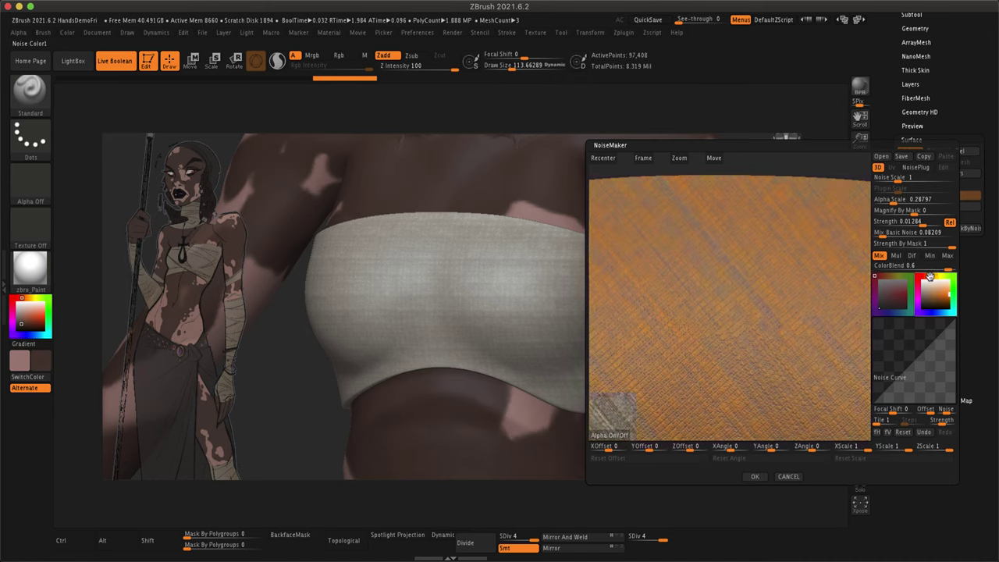
{"action": "left_click_drag", "start_coordinate": [948, 295], "coordinate": [924, 302]}
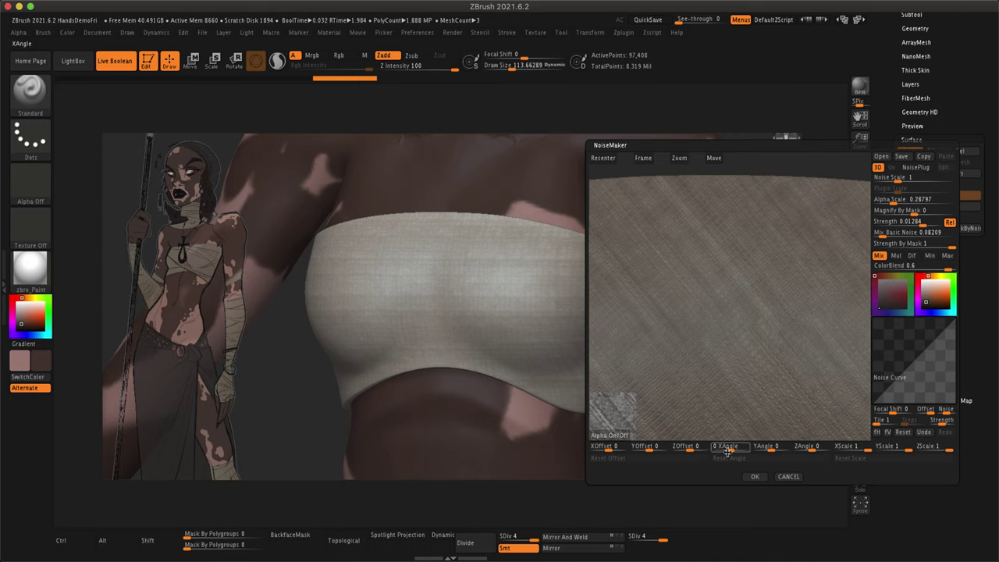
- Soften the Noise Curve, reset the pattern angle, raise Magnify By Mask, and apply the weave
{"action": "left_click_drag", "start_coordinate": [729, 450], "coordinate": [737, 450]}
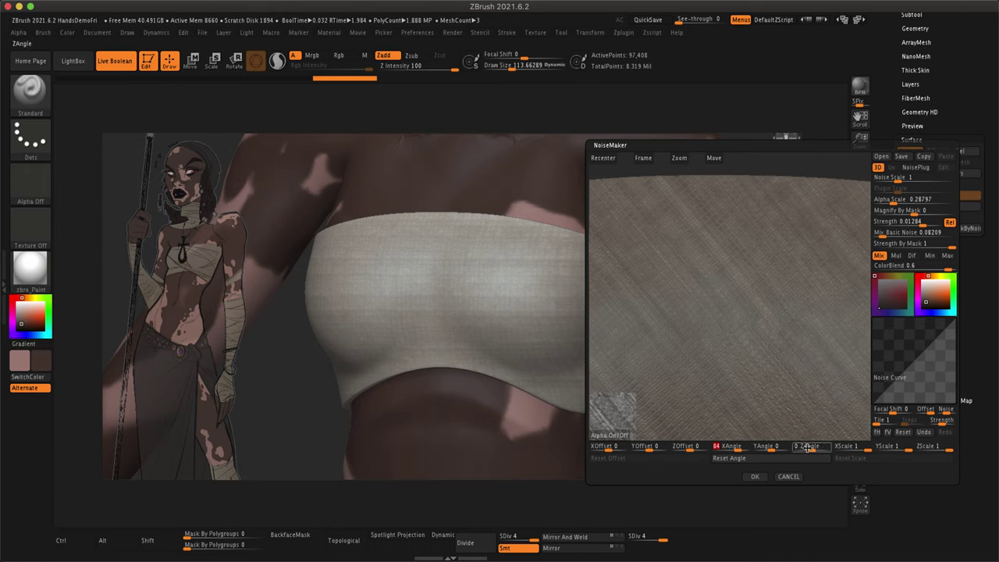
{"action": "left_click_drag", "start_coordinate": [802, 450], "coordinate": [774, 450]}
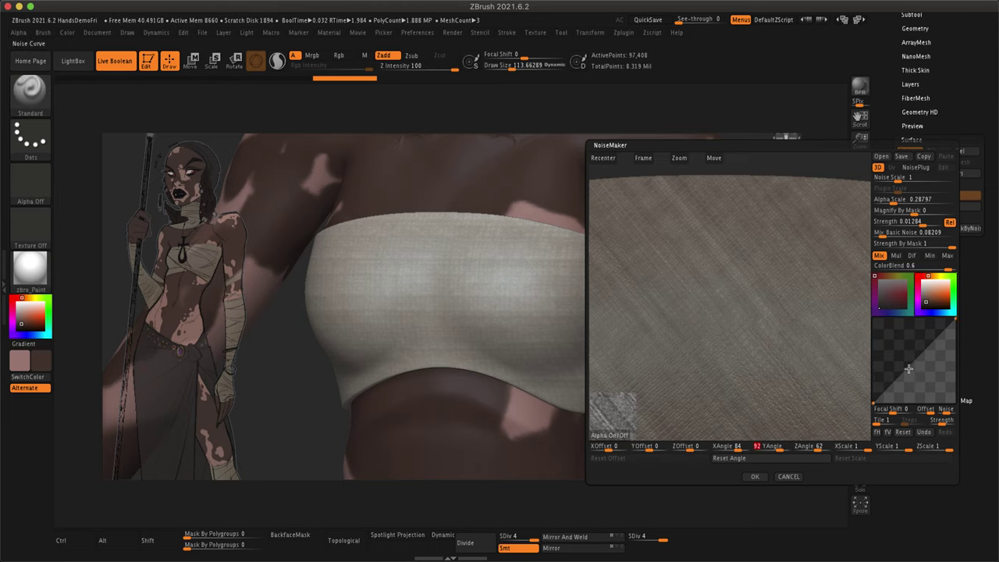
{"action": "mouse_move", "coordinate": [908, 369]}
{"action": "left_mouse_down"}
{"action": "mouse_move", "coordinate": [895, 331]}
{"action": "mouse_move", "coordinate": [912, 366]}
{"action": "left_mouse_up"}
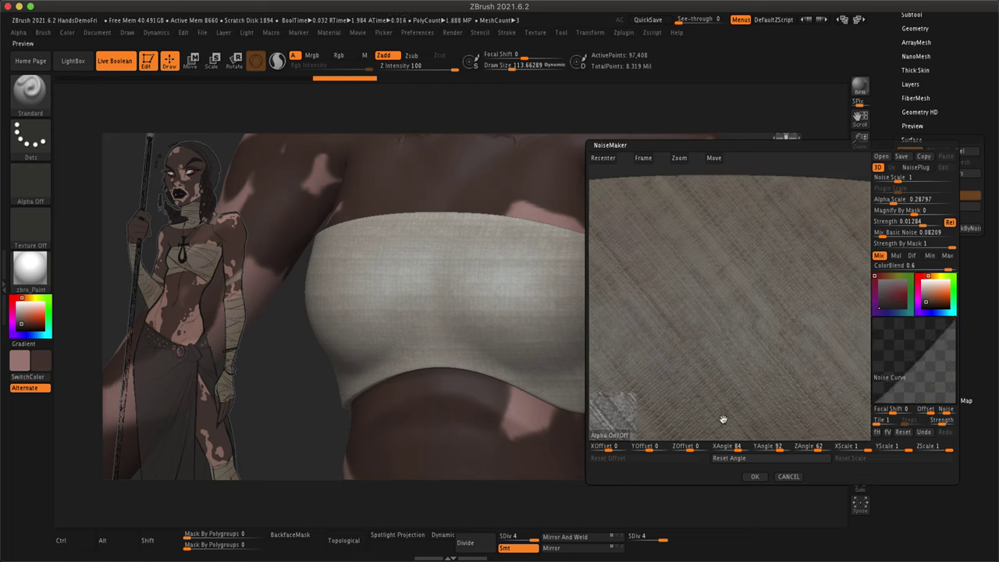
{"action": "left_click", "coordinate": [777, 458]}
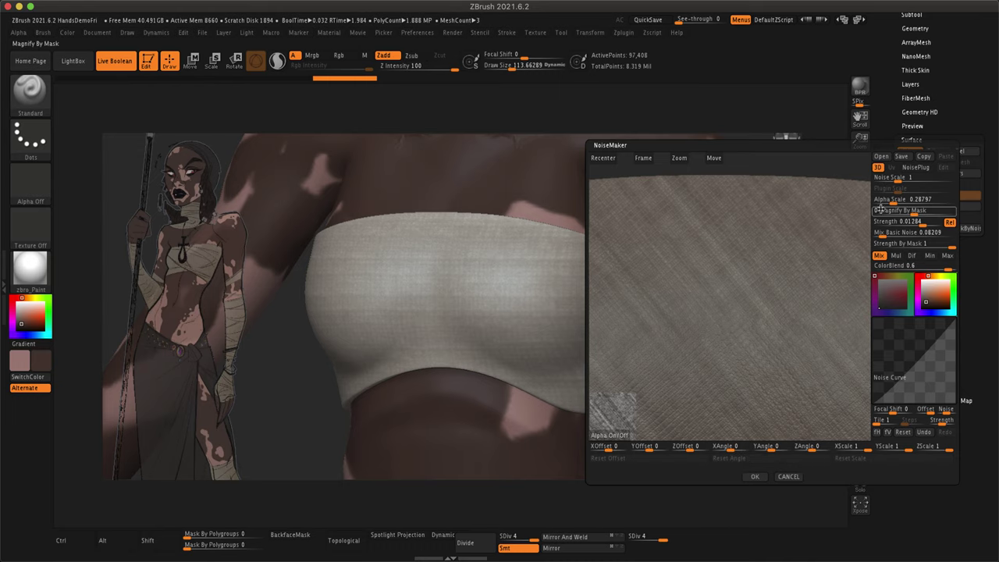
{"action": "mouse_move", "coordinate": [916, 211]}
{"action": "left_mouse_down"}
{"action": "mouse_move", "coordinate": [931, 213]}
{"action": "mouse_move", "coordinate": [887, 212]}
{"action": "mouse_move", "coordinate": [917, 212]}
{"action": "mouse_move", "coordinate": [909, 222]}
{"action": "mouse_move", "coordinate": [920, 223]}
{"action": "left_mouse_up"}
{"action": "left_click", "coordinate": [754, 476]}
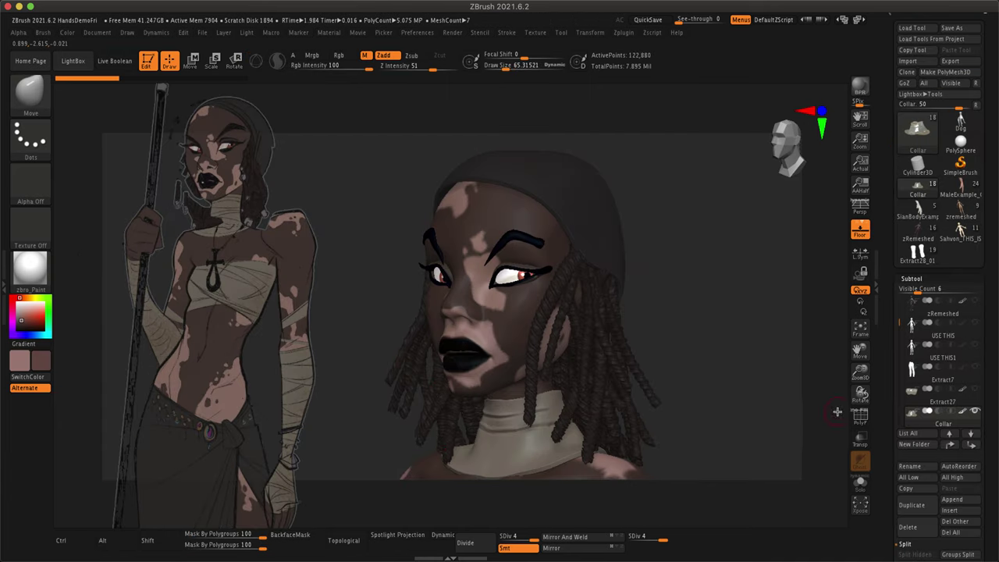
- Turn on PolyF wireframe and zoom in to centre the collar in view
{"action": "left_click", "coordinate": [859, 416]}
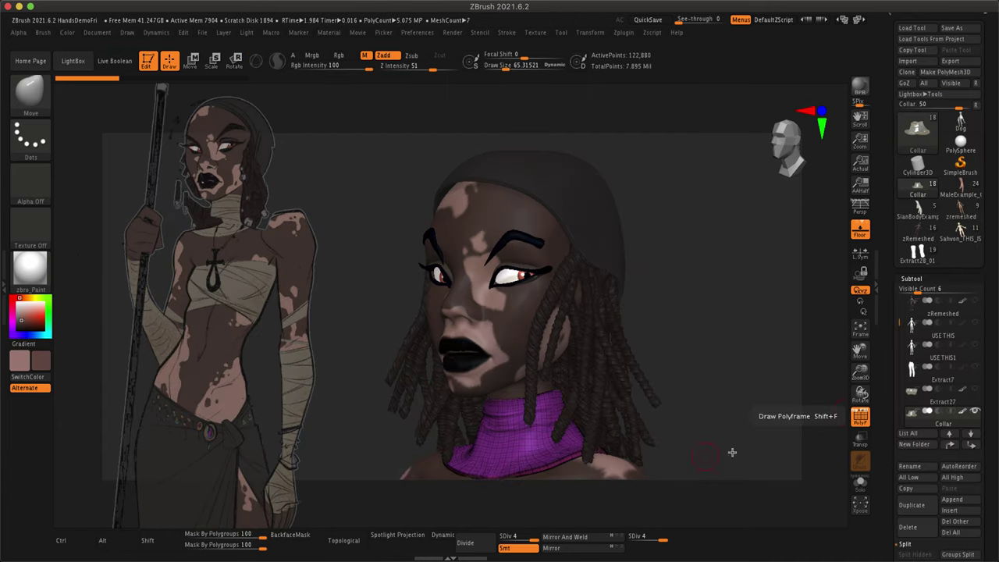
{"action": "left_click_drag", "start_coordinate": [730, 451], "coordinate": [826, 464], "text": "alt"}
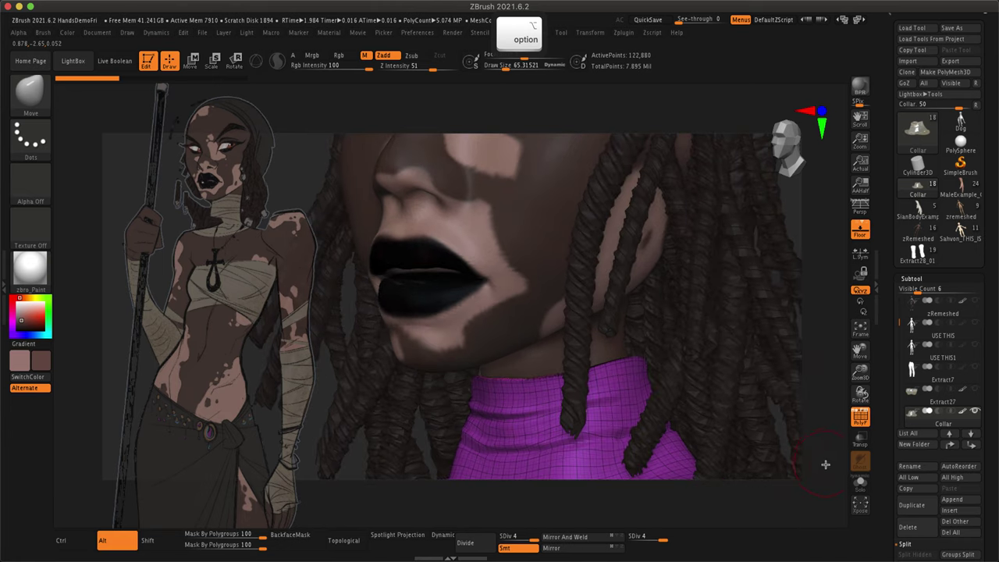
{"action": "left_click_drag", "start_coordinate": [785, 430], "coordinate": [609, 341], "text": "alt"}
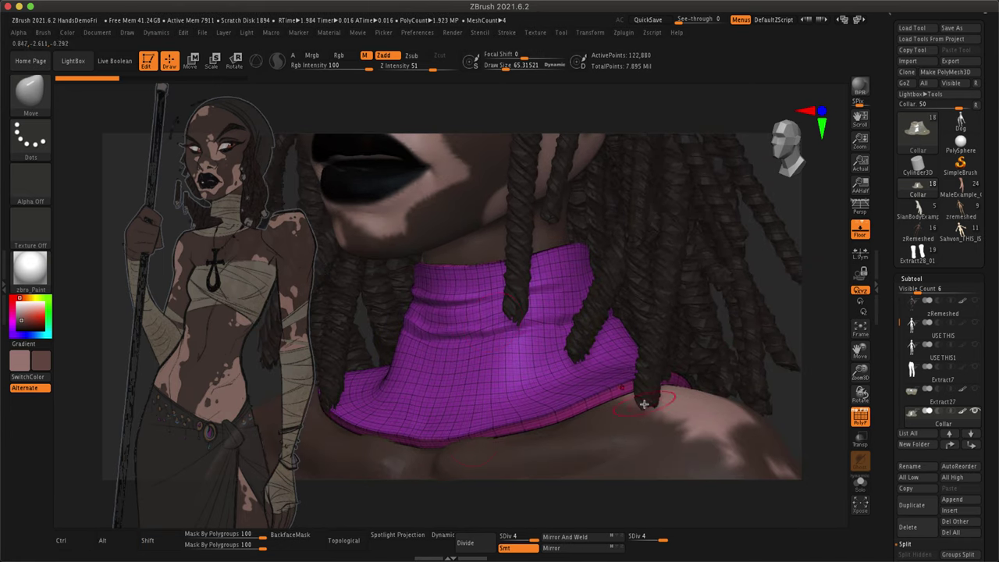
{"action": "key", "text": "ctrl"}
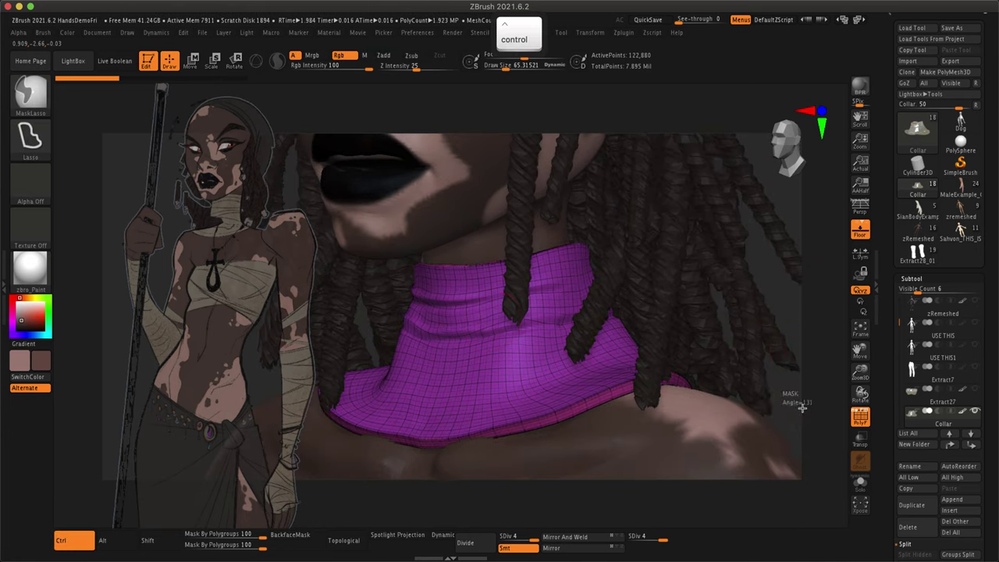
{"action": "left_click", "coordinate": [791, 379], "text": "ctrl"}
{"action": "left_click", "coordinate": [803, 370], "text": "ctrl"}
- Enable surface noise on the collar, recentre its preview, accept, then reopen the noise editor
{"action": "scroll", "coordinate": [892, 213], "scroll_direction": "down", "scroll_amount": 10}
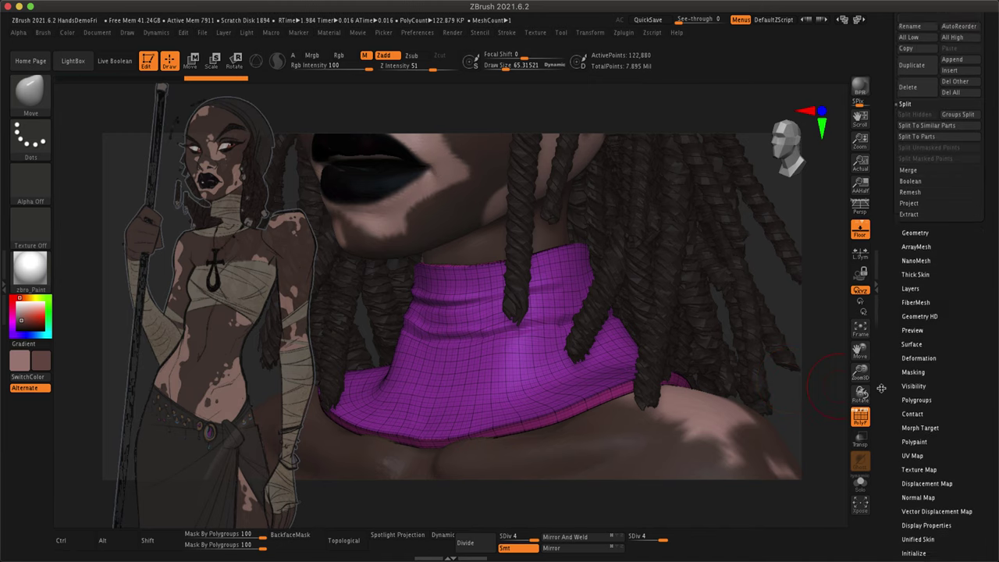
{"action": "left_click", "coordinate": [910, 335]}
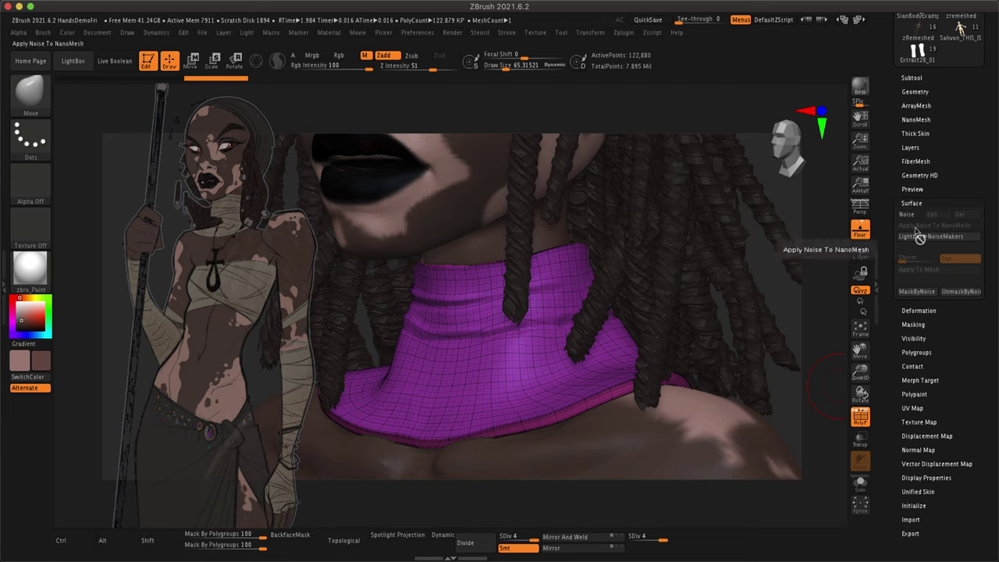
{"action": "left_click", "coordinate": [906, 214]}
{"action": "key", "text": "alt"}
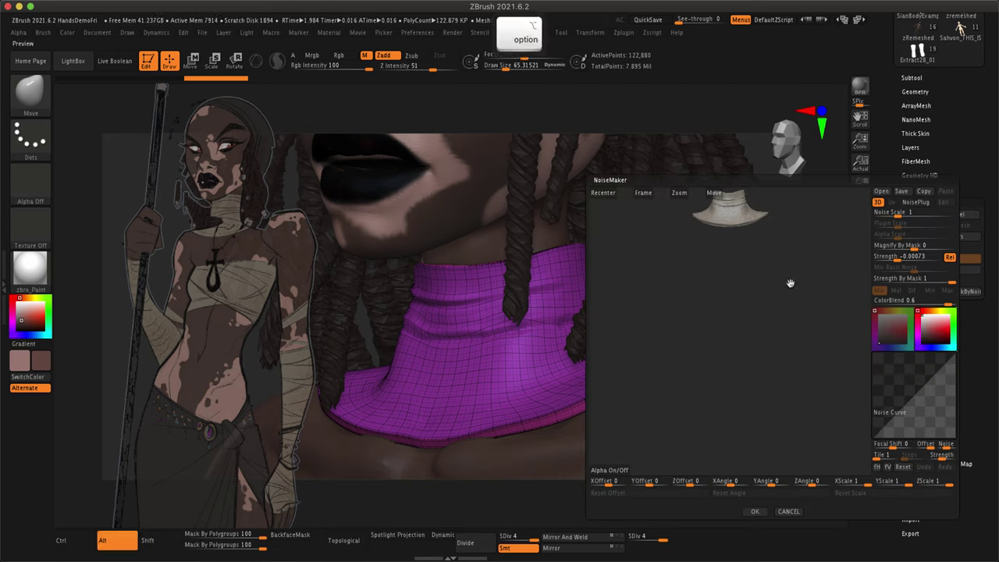
{"action": "left_click_drag", "start_coordinate": [790, 283], "coordinate": [821, 345], "text": "alt"}
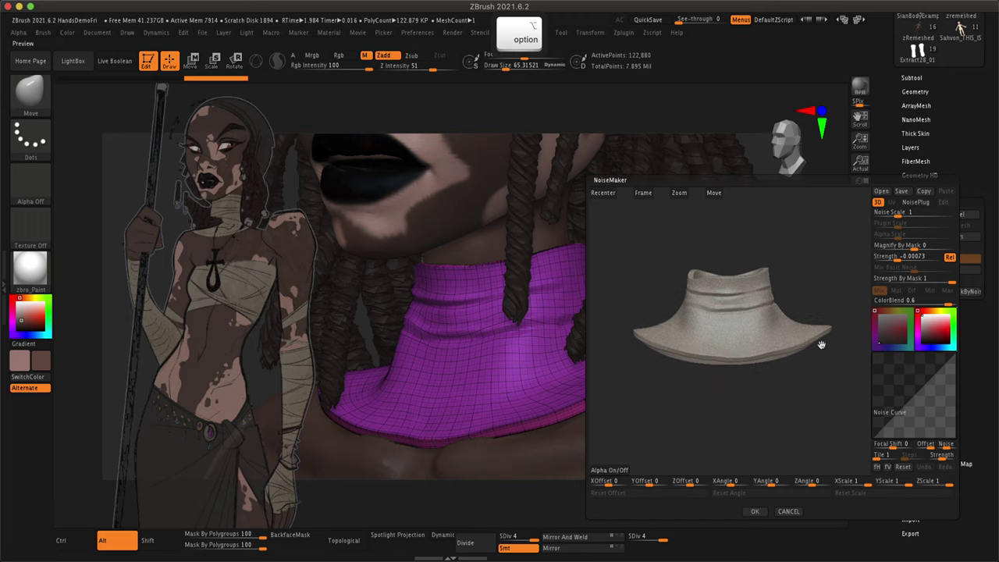
{"action": "left_click", "coordinate": [755, 512]}
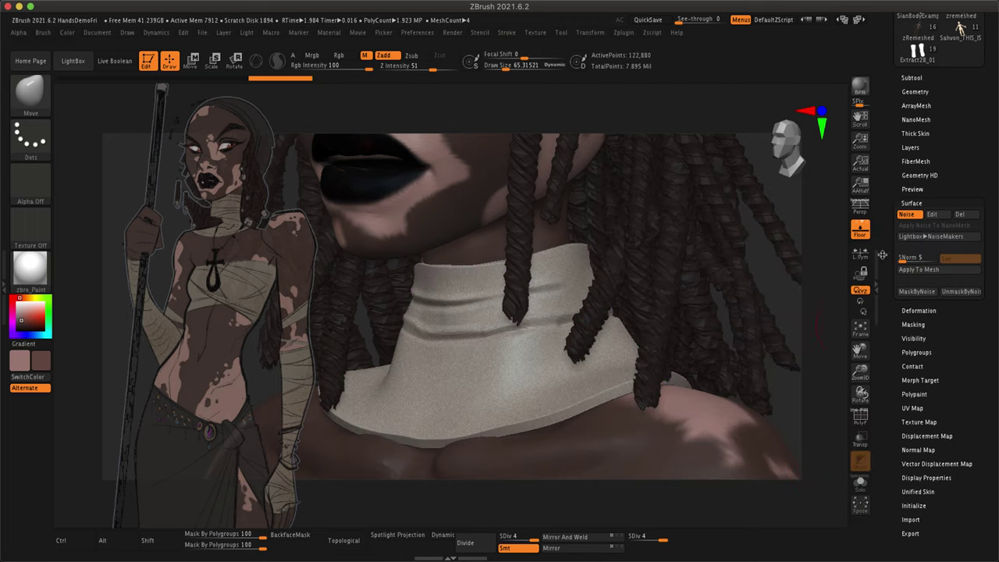
{"action": "left_click", "coordinate": [907, 215]}
{"action": "left_click", "coordinate": [908, 215]}
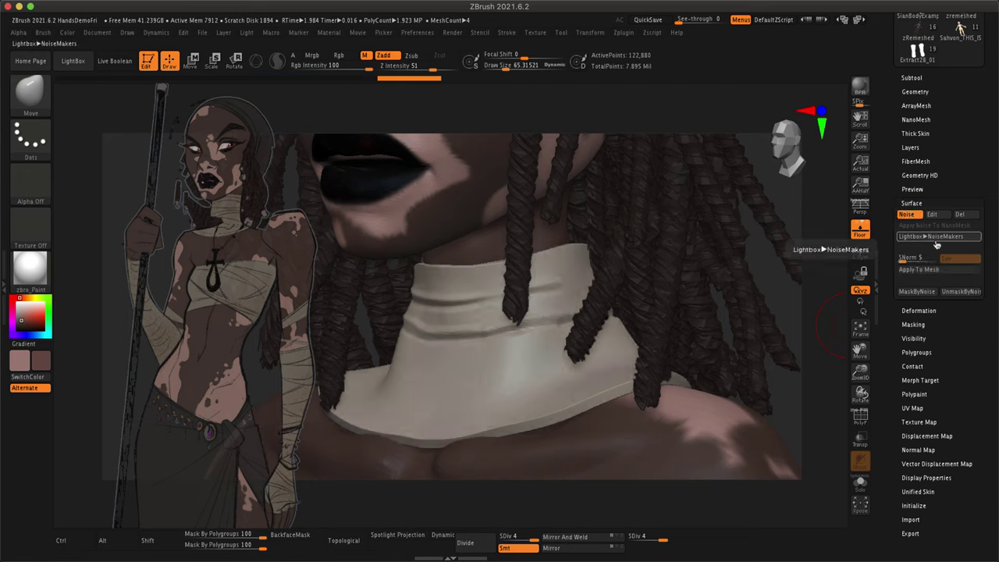
{"action": "left_click", "coordinate": [936, 244]}
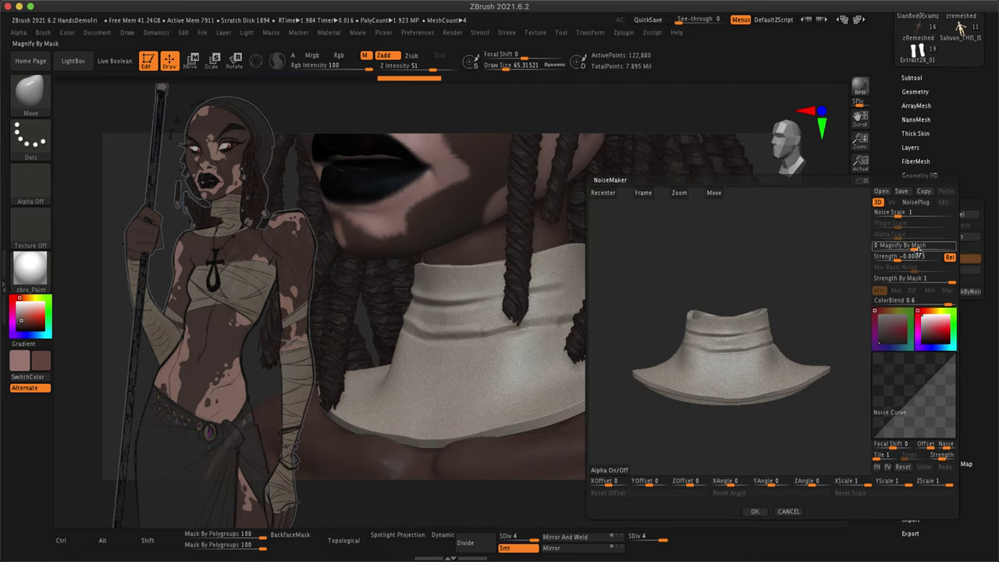
- Pull the collar's Noise Curve down and set Strength -0.00032 and Noise Scale 59.06663
{"action": "left_click_drag", "start_coordinate": [898, 213], "coordinate": [927, 216]}
{"action": "left_click_drag", "start_coordinate": [801, 416], "coordinate": [786, 368], "text": "alt"}
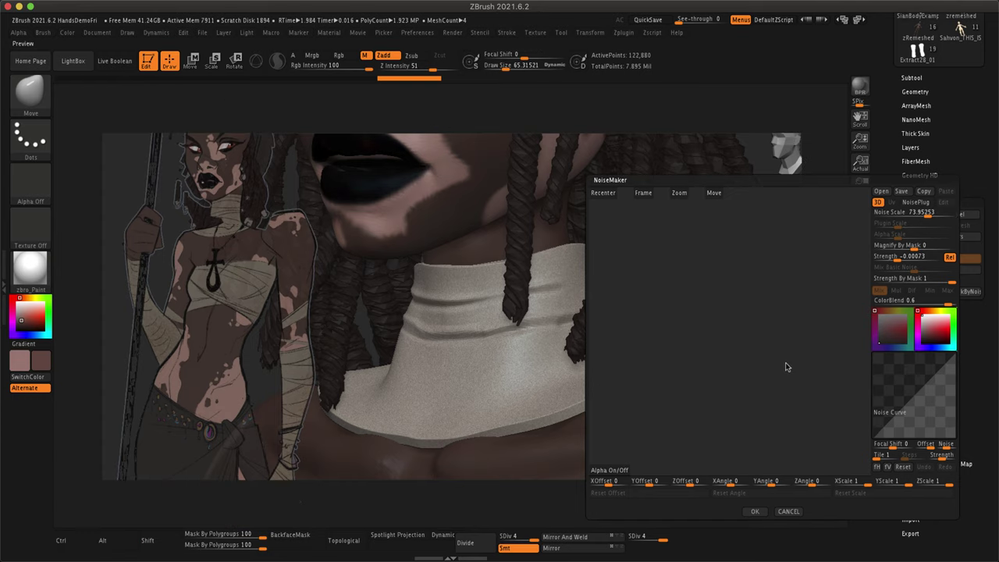
{"action": "key", "text": "f"}
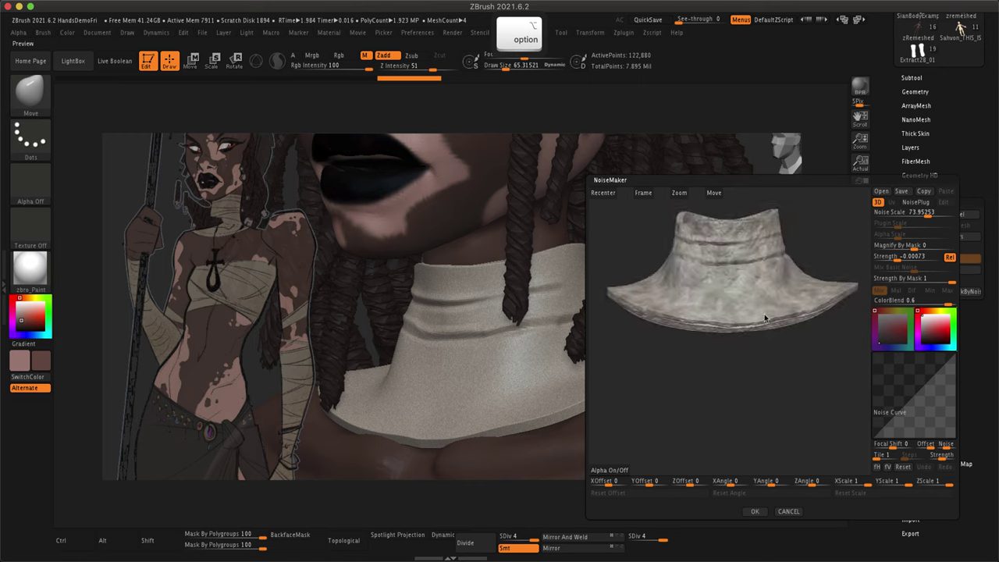
{"action": "key", "text": "alt"}
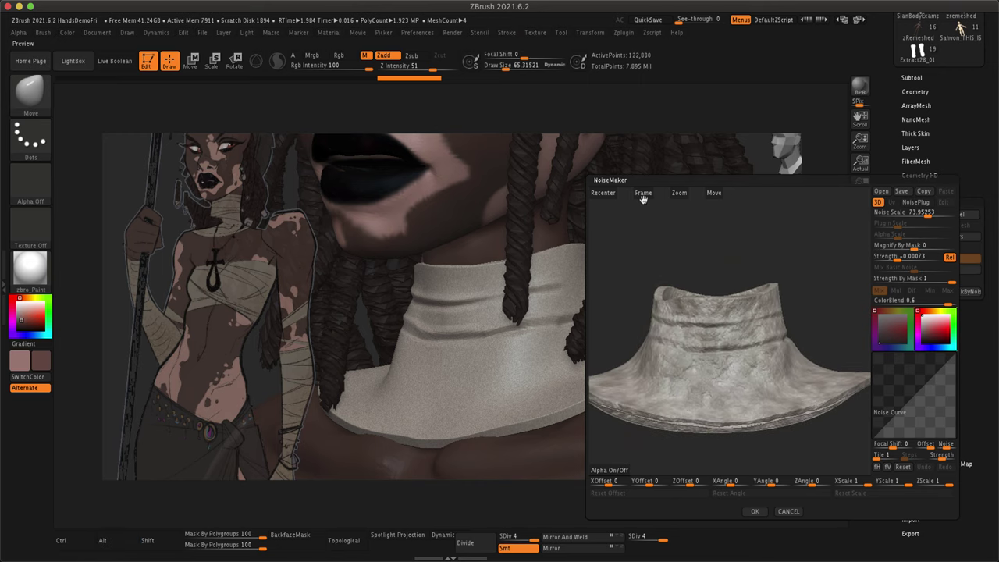
{"action": "left_click_drag", "start_coordinate": [911, 395], "coordinate": [933, 420]}
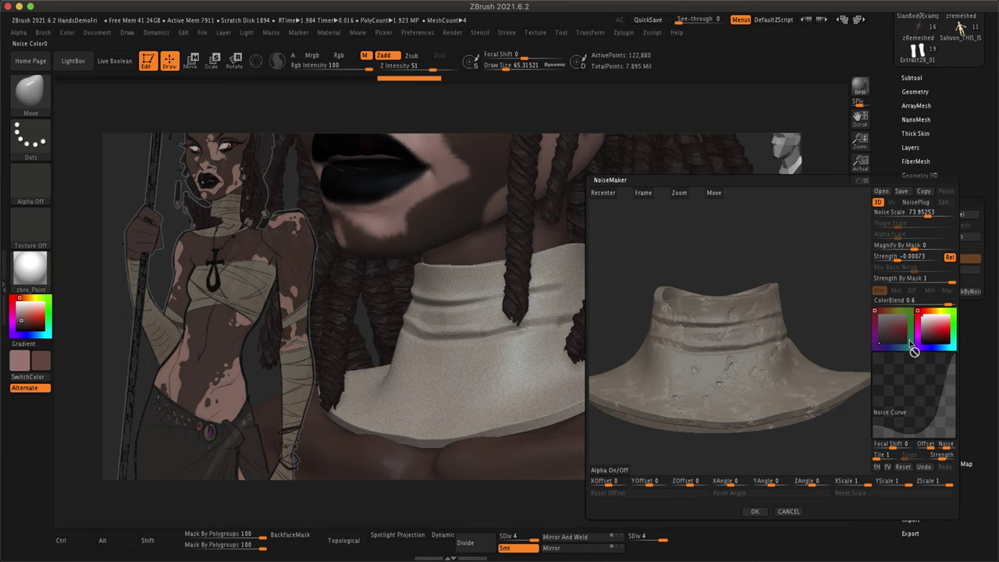
{"action": "left_click", "coordinate": [897, 258]}
{"action": "mouse_move", "coordinate": [896, 258]}
{"action": "left_mouse_down"}
{"action": "mouse_move", "coordinate": [888, 258]}
{"action": "mouse_move", "coordinate": [909, 258]}
{"action": "mouse_move", "coordinate": [896, 259]}
{"action": "left_mouse_up"}
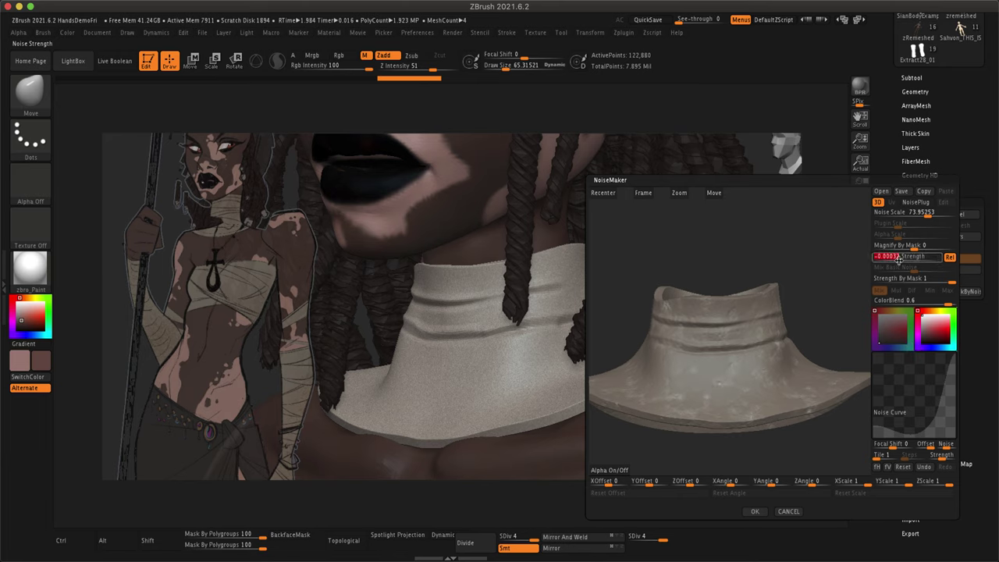
{"action": "left_click", "coordinate": [911, 213]}
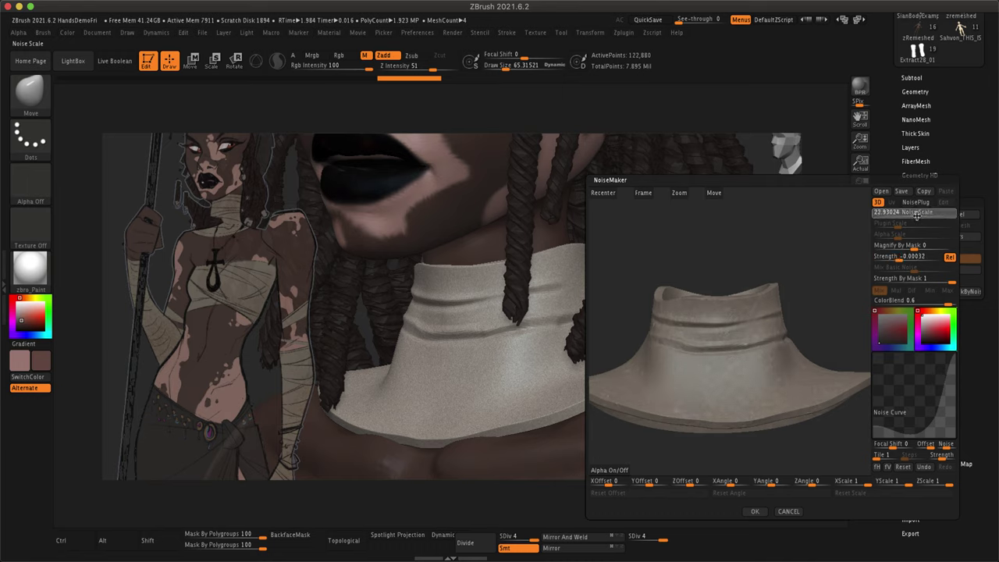
{"action": "left_click_drag", "start_coordinate": [917, 217], "coordinate": [924, 213]}
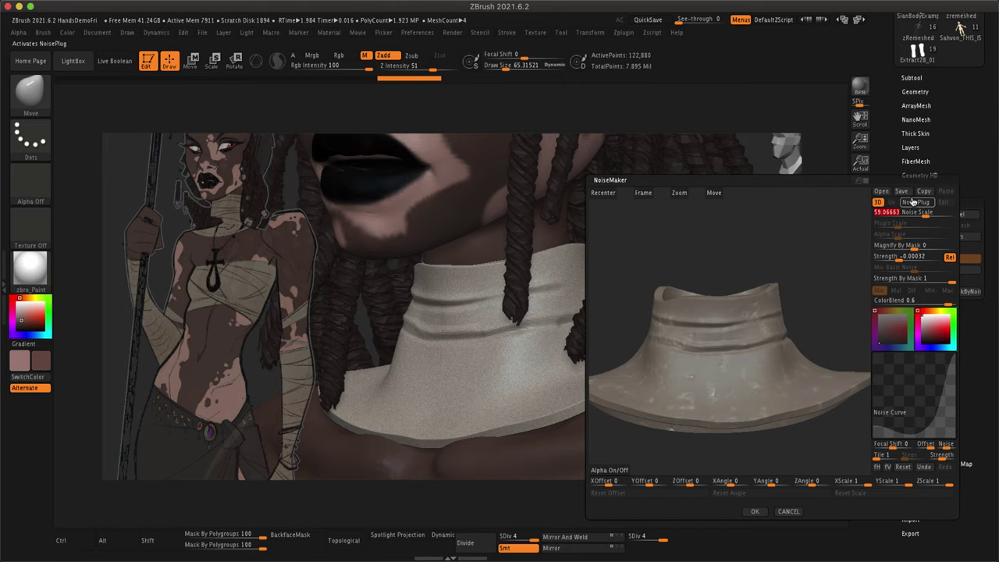
- Enable NoisePlug, try FBM and Stripes, then choose Weave with a narrower Horizontal Width
{"action": "left_click", "coordinate": [915, 202]}
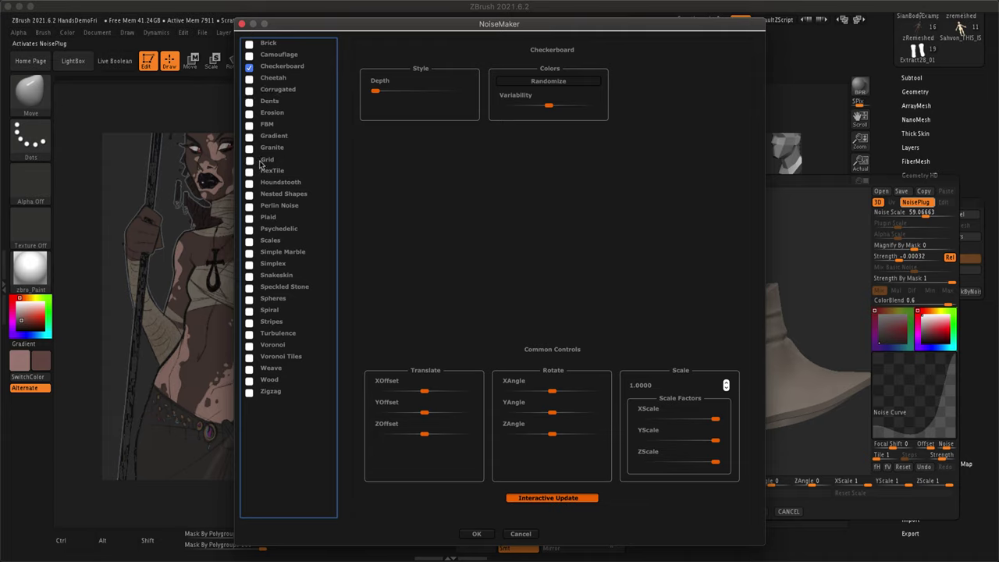
{"action": "left_click", "coordinate": [268, 125]}
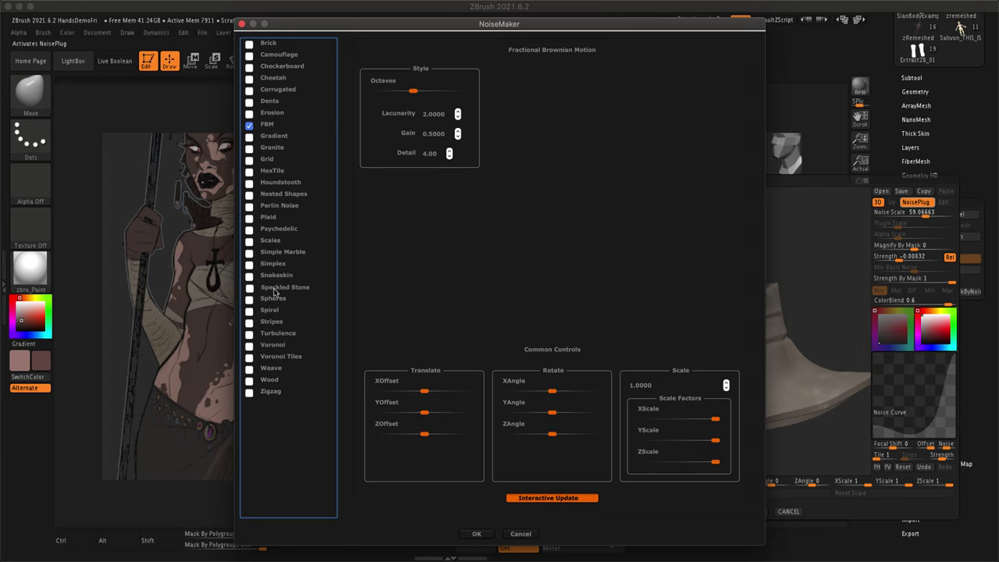
{"action": "left_click", "coordinate": [272, 322]}
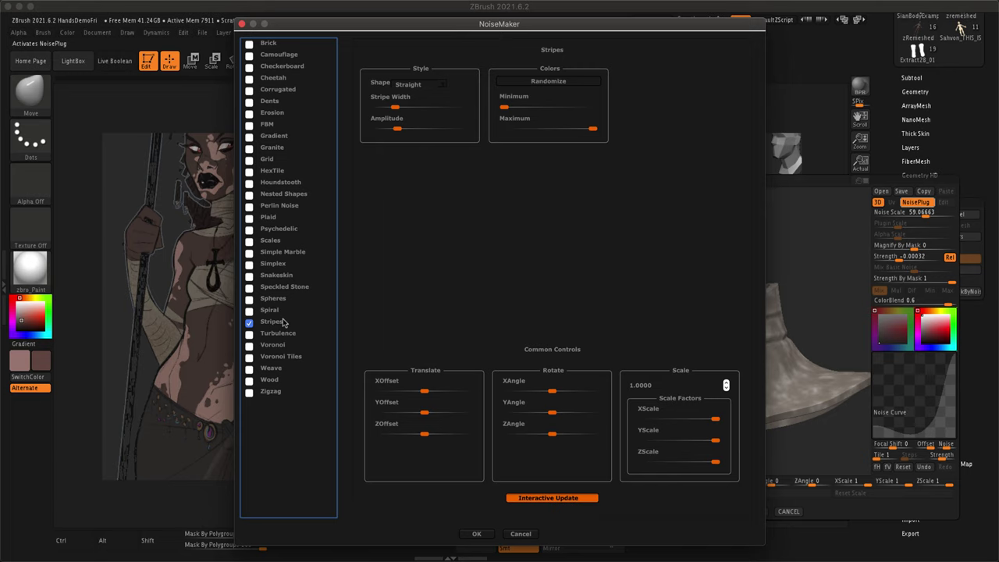
{"action": "left_click", "coordinate": [271, 368]}
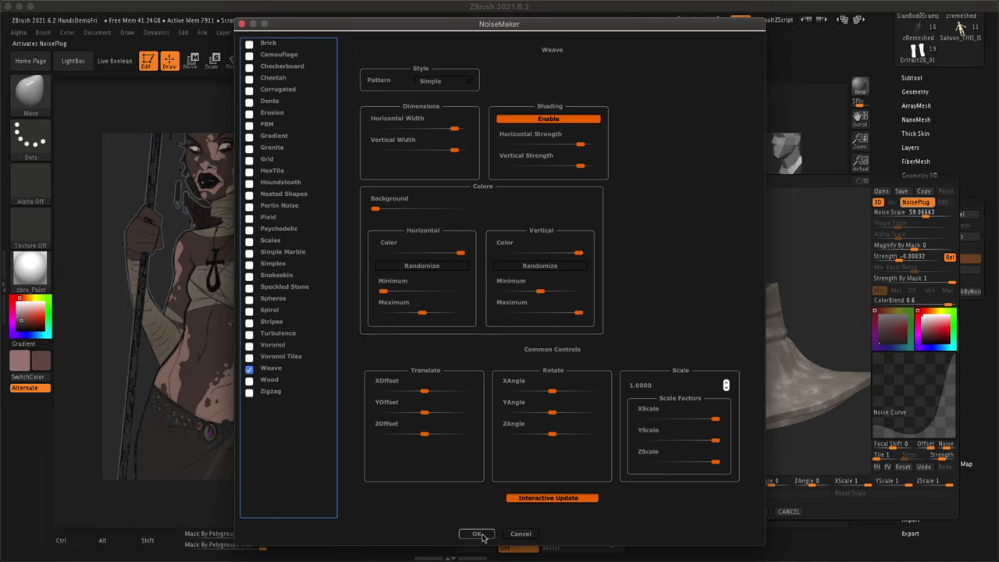
{"action": "left_click_drag", "start_coordinate": [453, 128], "coordinate": [431, 128]}
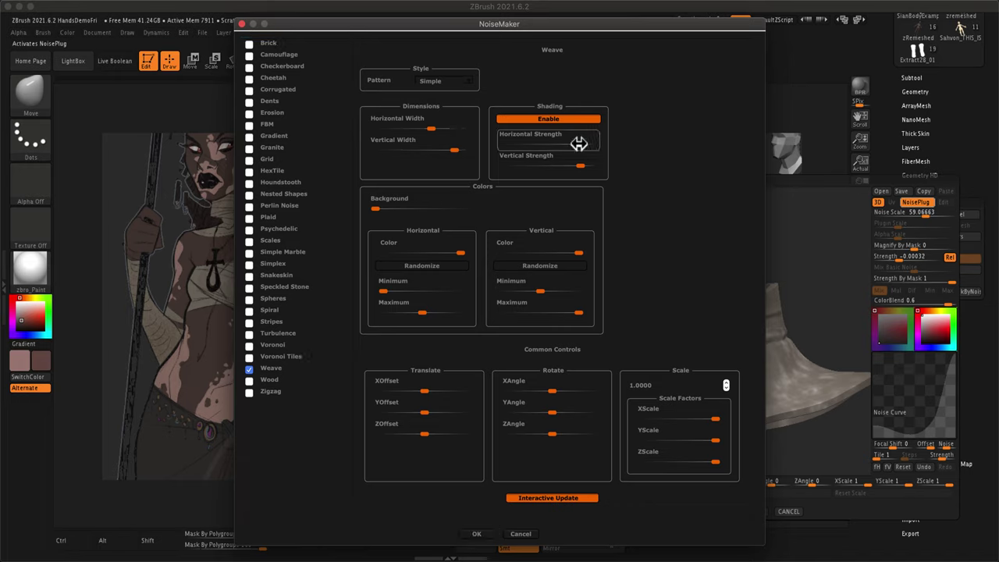
- Accept the Weave pattern, then toggle the plugin noise off and back on to compare
{"action": "left_click", "coordinate": [477, 534]}
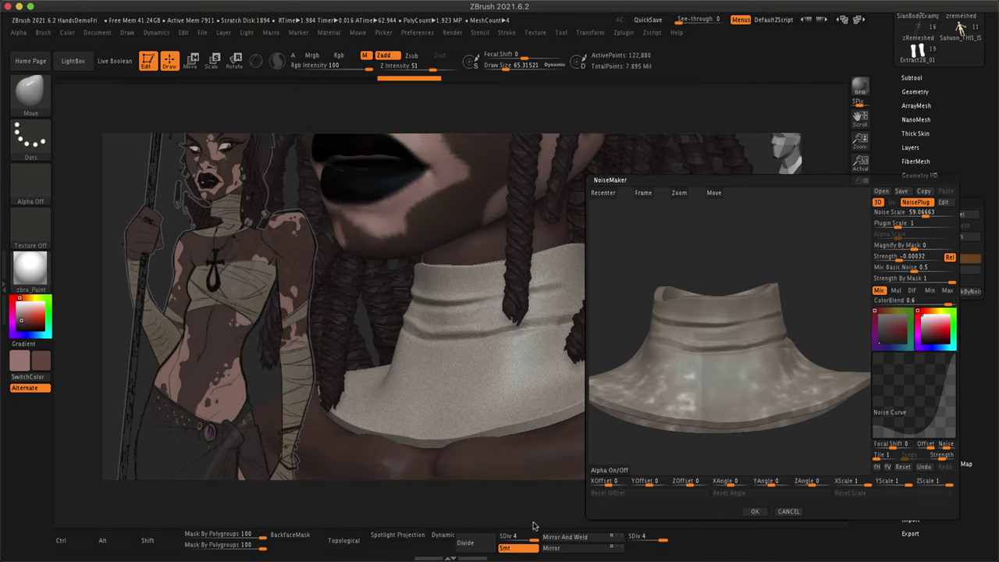
{"action": "left_click_drag", "start_coordinate": [826, 287], "coordinate": [738, 356]}
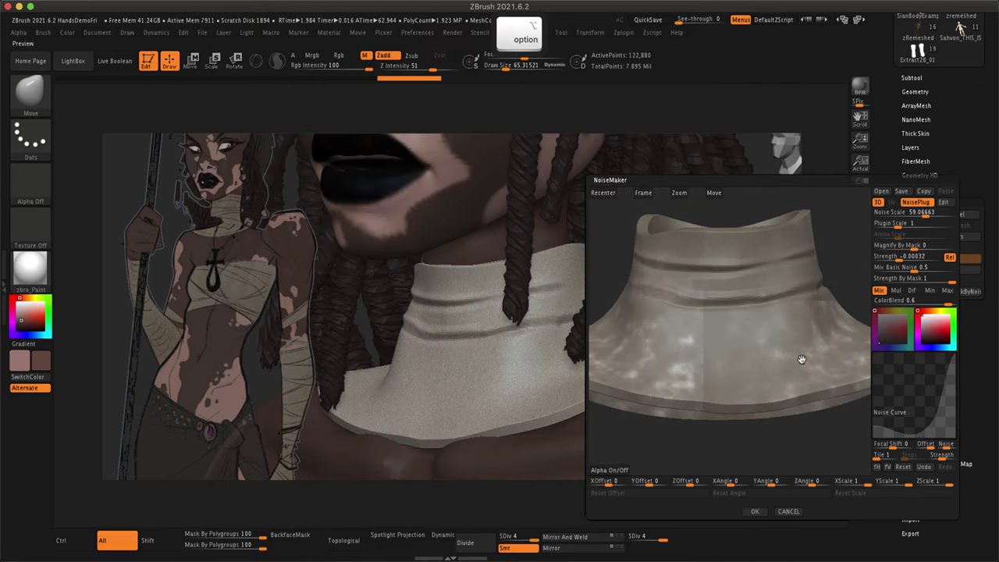
{"action": "left_click", "coordinate": [925, 203]}
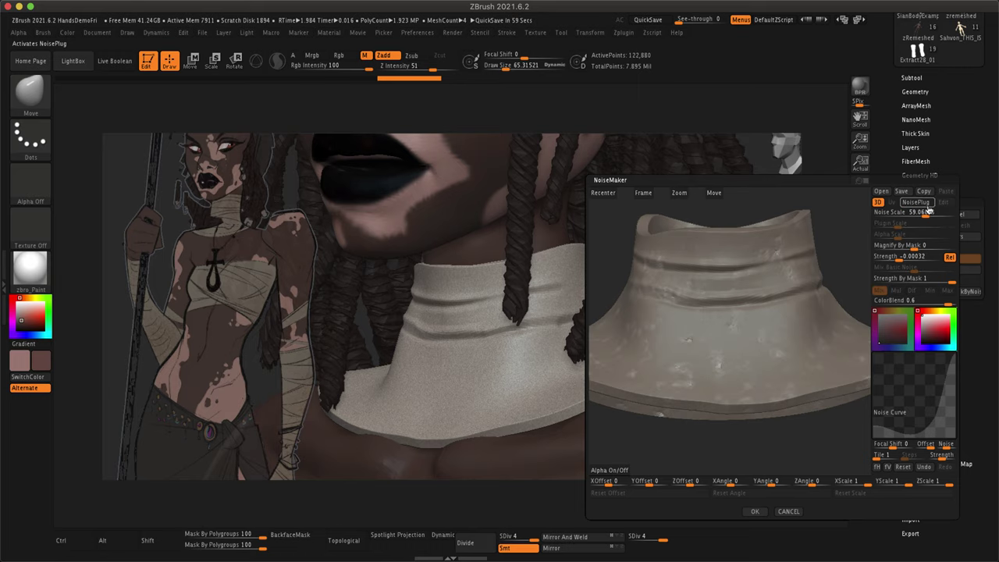
{"action": "left_click", "coordinate": [927, 204]}
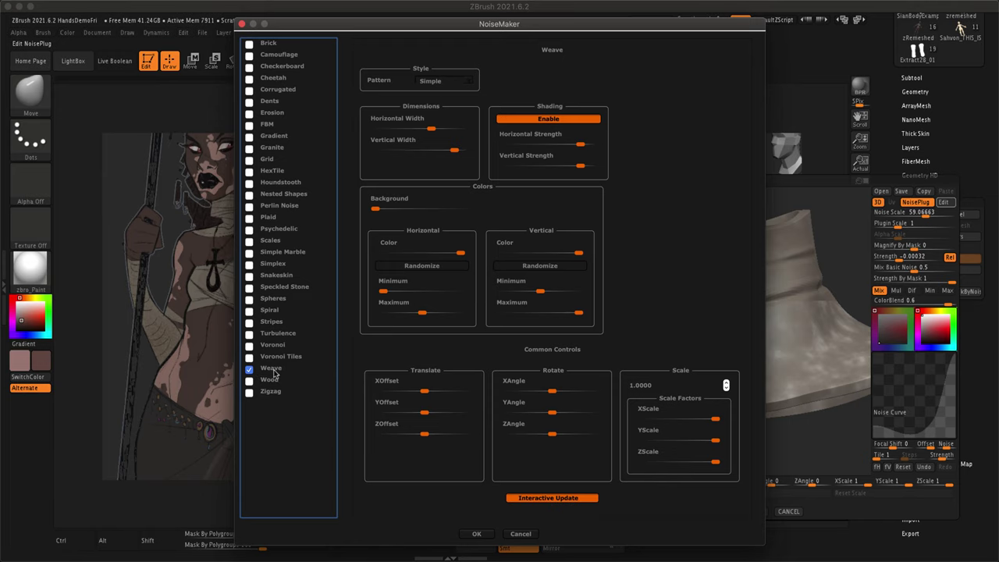
- Preview Voronoi Tiles, Stripes, Simplex, Houndstooth, Checkerboard, Zigzag and others, cancel, then disable plugin noise
{"action": "left_click", "coordinate": [282, 357]}
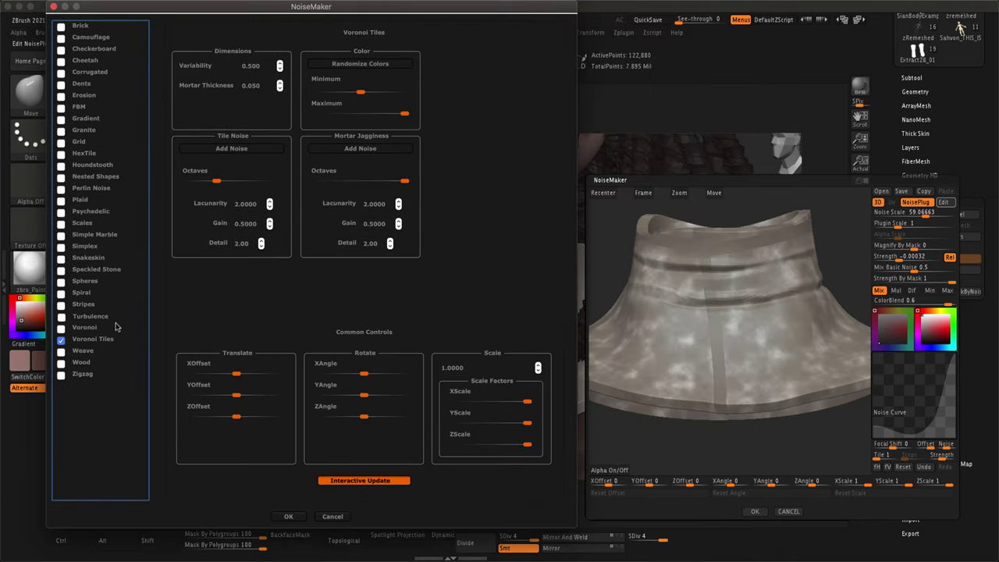
{"action": "left_click", "coordinate": [83, 303]}
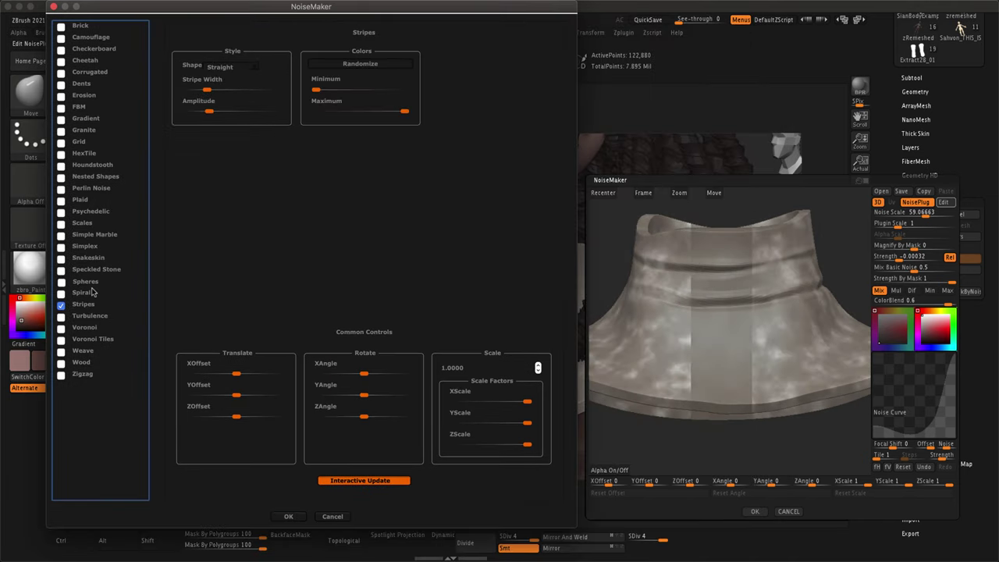
{"action": "left_click", "coordinate": [86, 245]}
{"action": "left_click", "coordinate": [92, 235]}
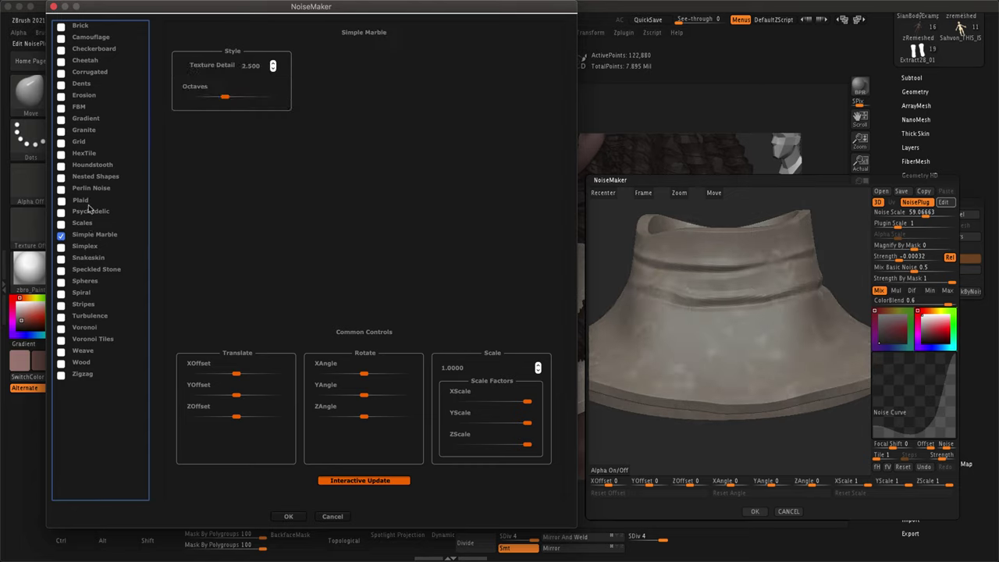
{"action": "left_click", "coordinate": [91, 166]}
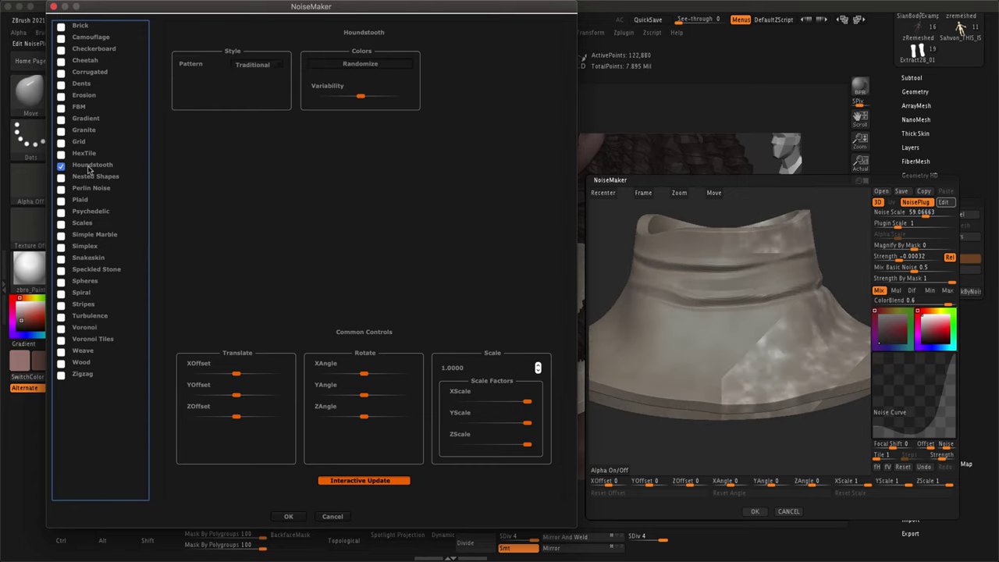
{"action": "left_click", "coordinate": [84, 49]}
{"action": "left_click", "coordinate": [85, 38]}
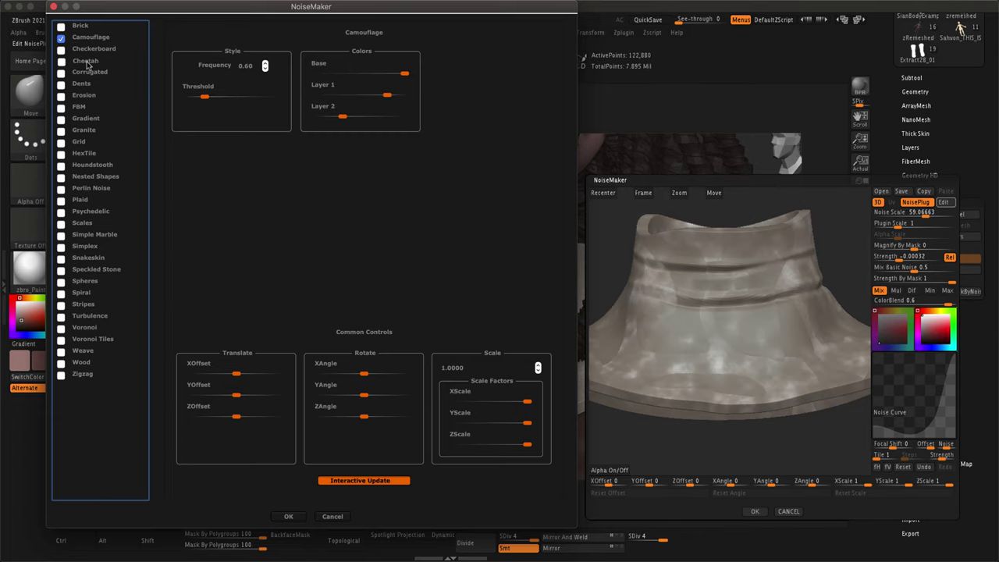
{"action": "left_click", "coordinate": [83, 303]}
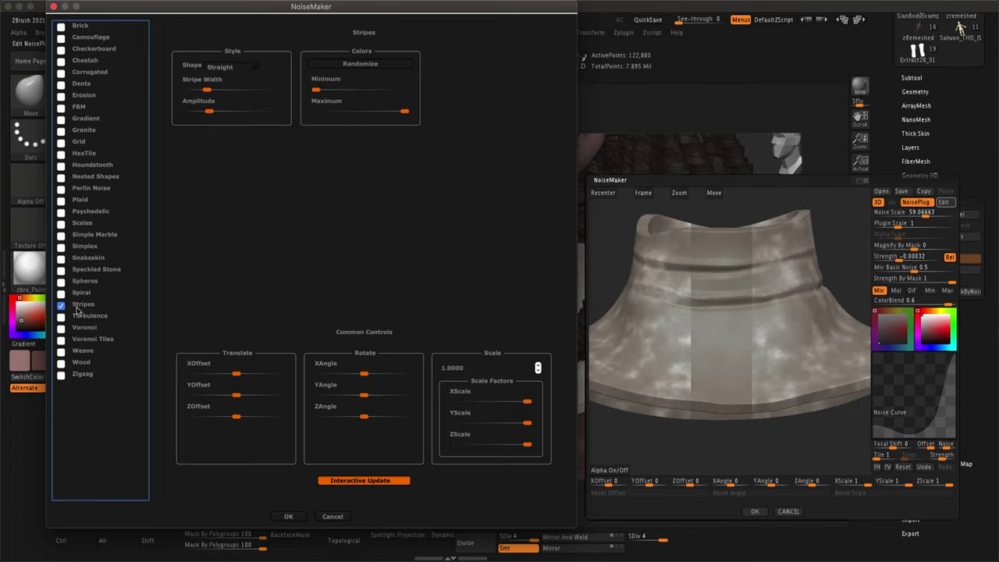
{"action": "left_click", "coordinate": [86, 315]}
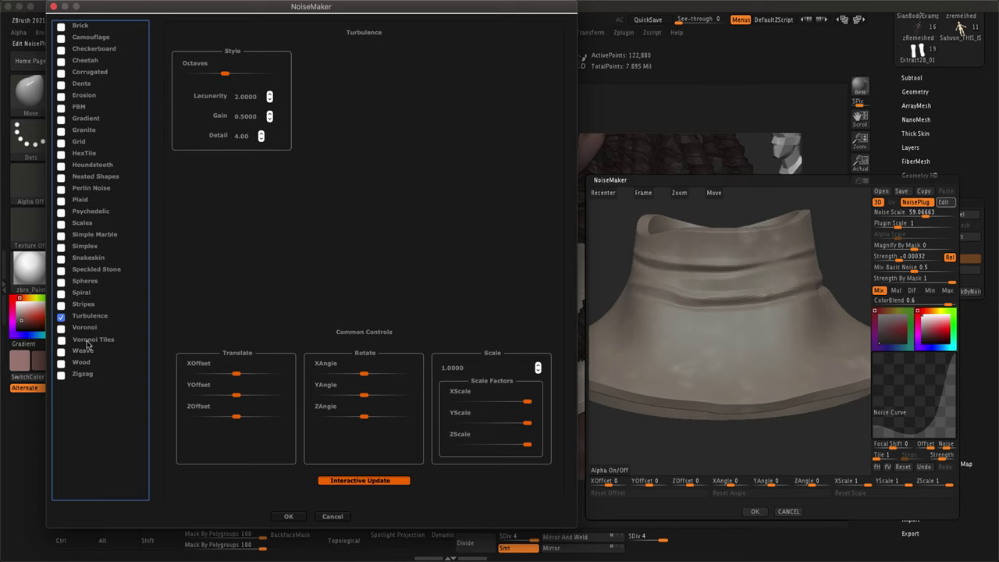
{"action": "left_click", "coordinate": [76, 377]}
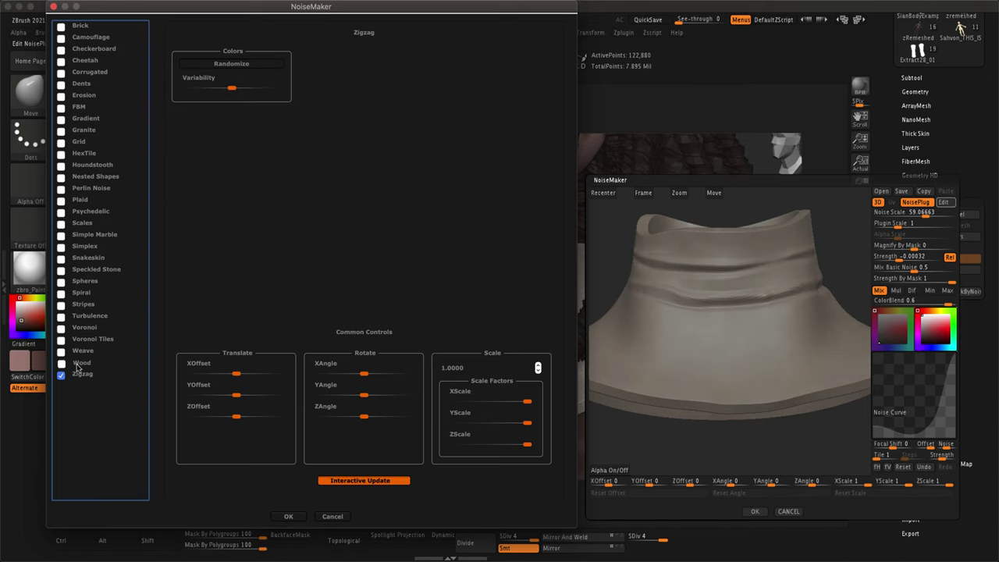
{"action": "left_click", "coordinate": [81, 351]}
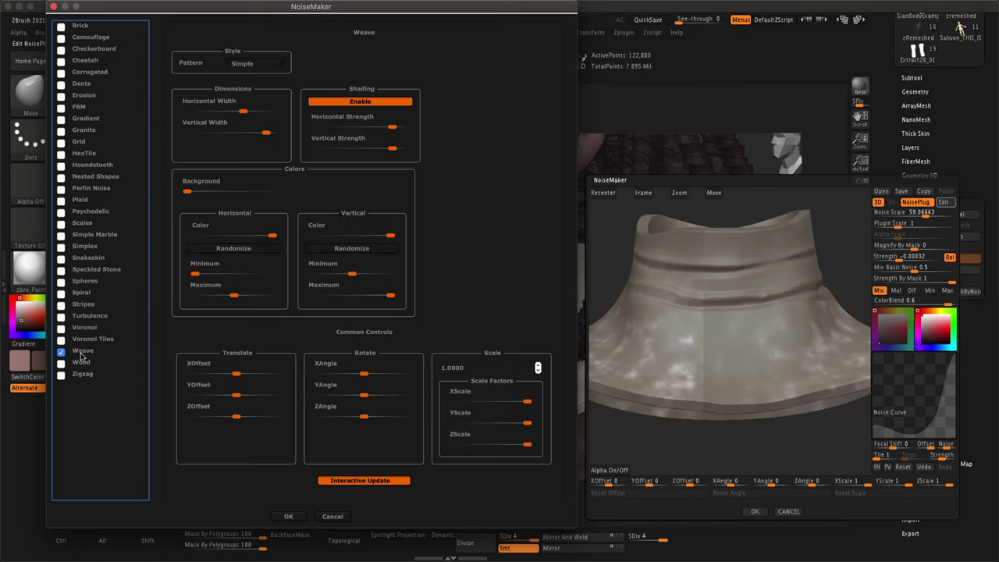
{"action": "left_click", "coordinate": [332, 515]}
{"action": "left_click", "coordinate": [922, 203]}
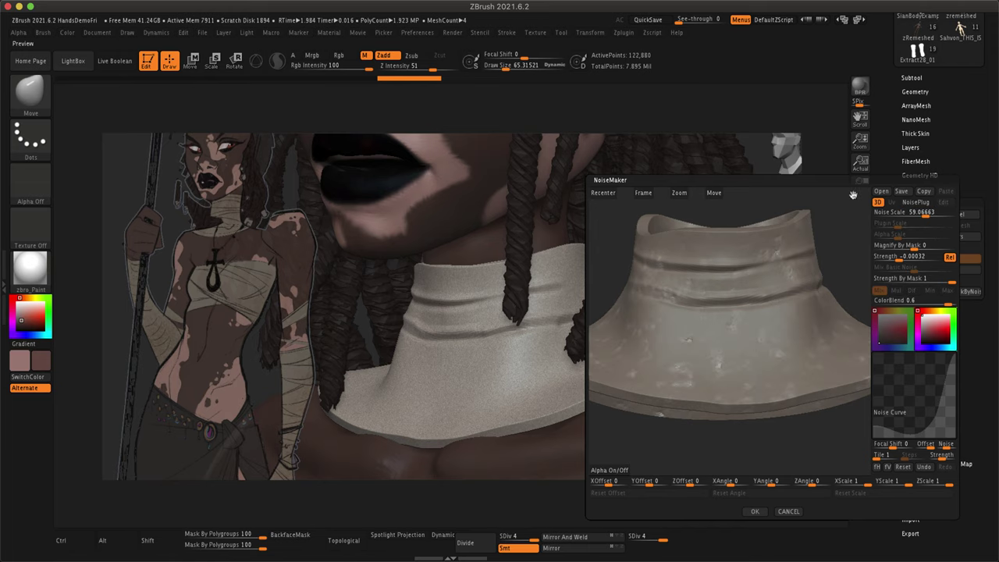
- Enable the collar's Surface Noise and apply the Noise41.ZNM preset from LightBox NoiseMakers
{"action": "left_click", "coordinate": [755, 511]}
{"action": "left_click", "coordinate": [914, 129]}
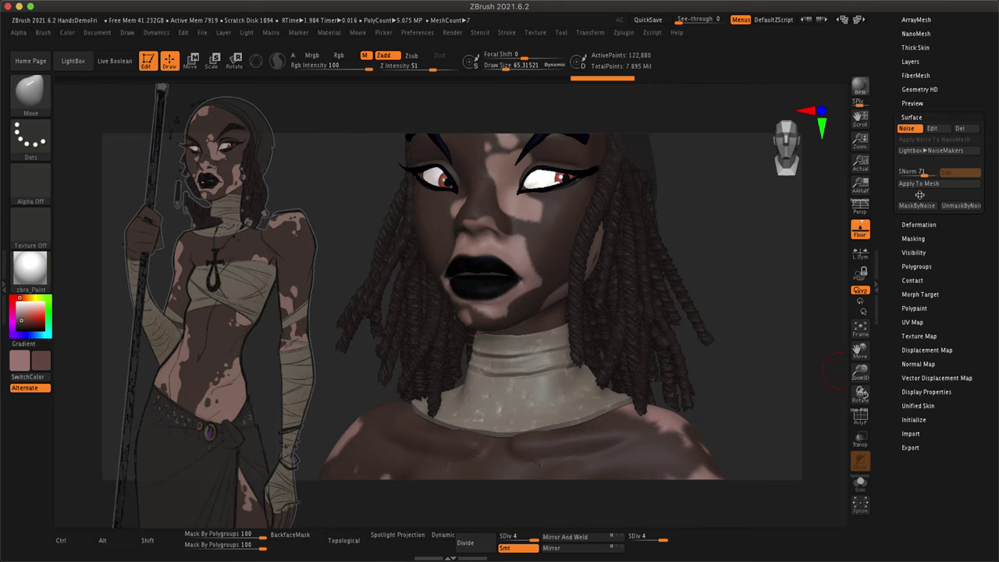
{"action": "left_click", "coordinate": [921, 151]}
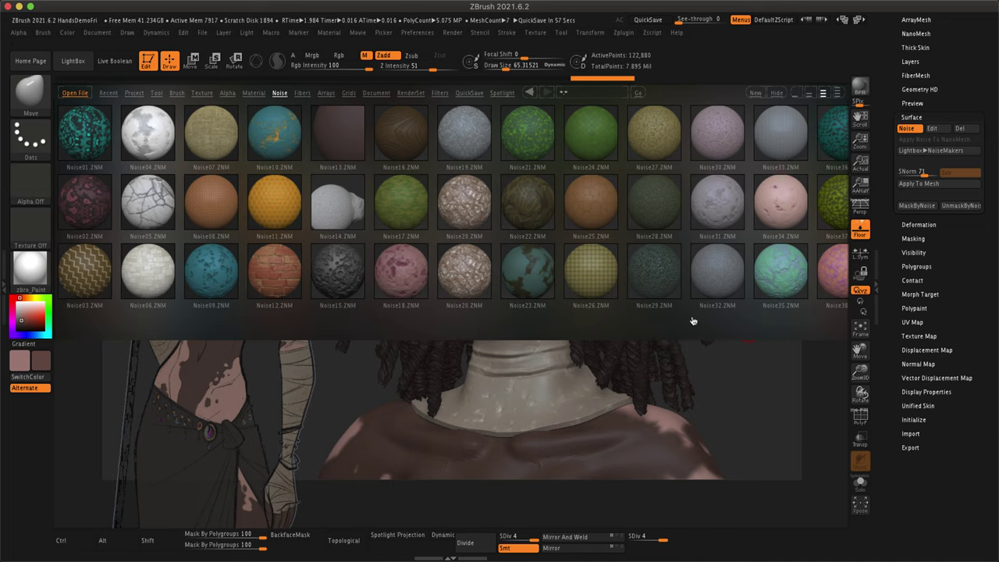
{"action": "left_click_drag", "start_coordinate": [693, 321], "coordinate": [472, 323]}
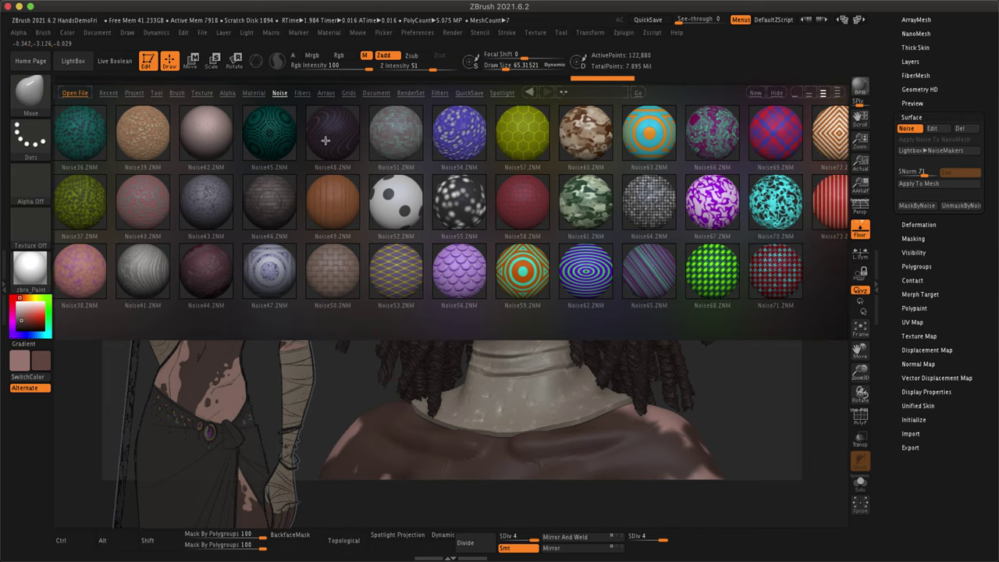
{"action": "left_click", "coordinate": [147, 270]}
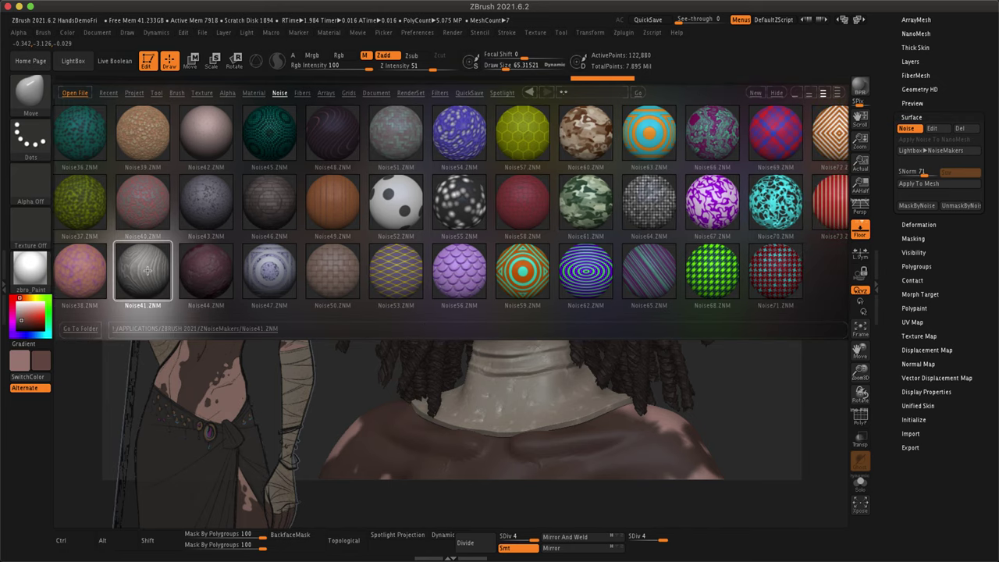
{"action": "left_click_drag", "start_coordinate": [635, 314], "coordinate": [788, 315]}
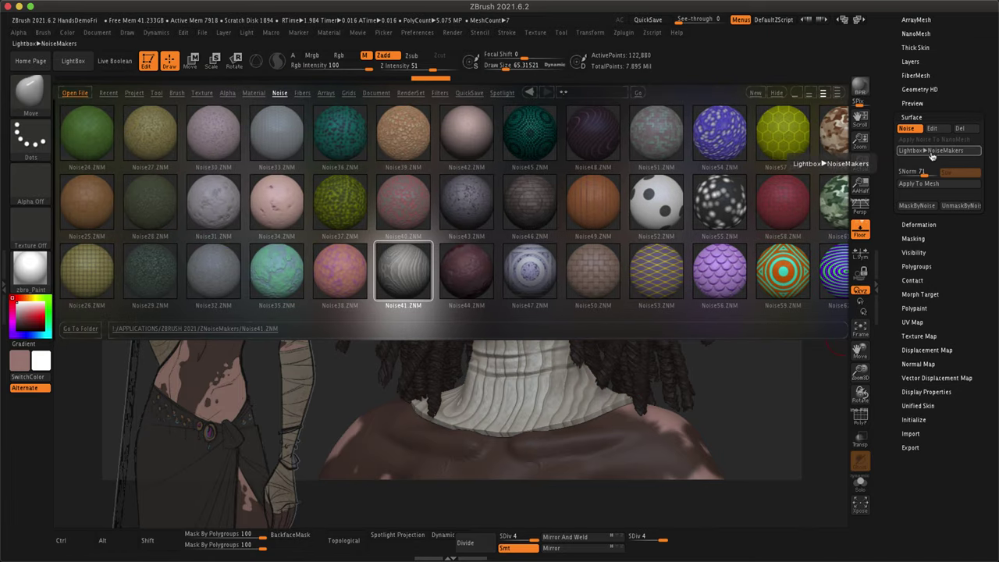
- Raise a noise curve point and rotate the collar noise to YAngle 158, ZAngle 33, XAngle -108
{"action": "left_click", "coordinate": [936, 129]}
{"action": "left_click_drag", "start_coordinate": [899, 357], "coordinate": [902, 343]}
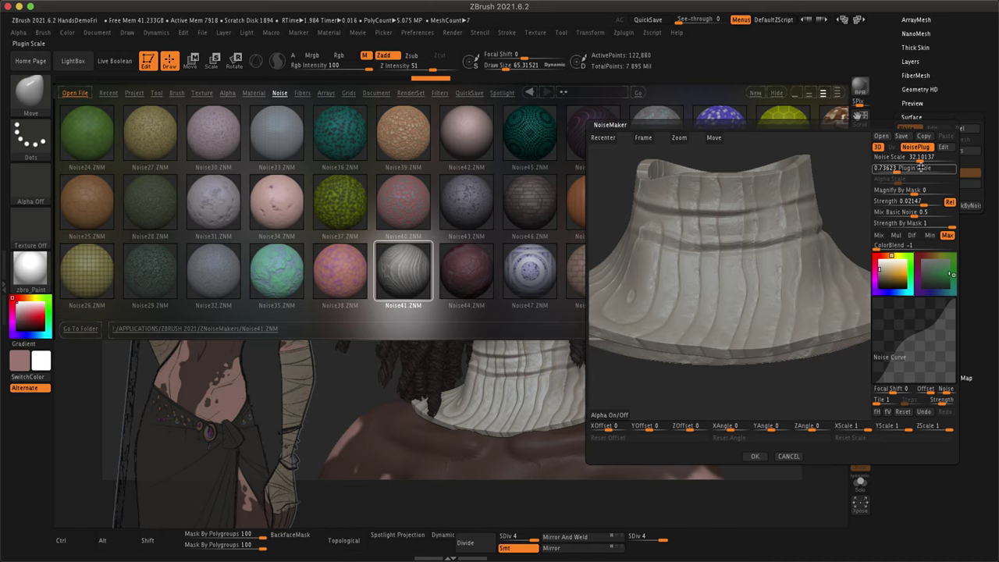
{"action": "left_click_drag", "start_coordinate": [771, 429], "coordinate": [788, 429]}
{"action": "left_click_drag", "start_coordinate": [812, 428], "coordinate": [817, 429]}
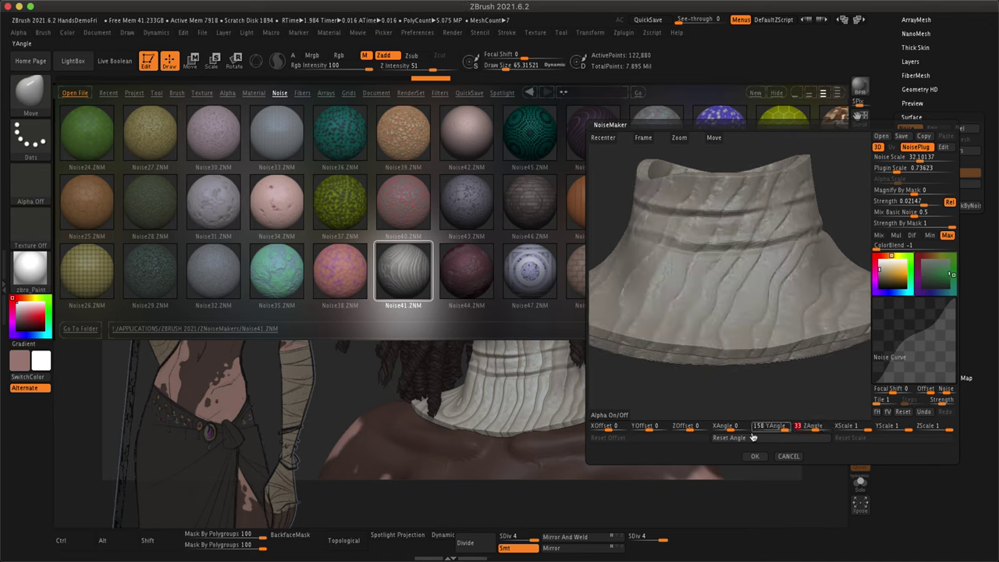
{"action": "left_click_drag", "start_coordinate": [714, 429], "coordinate": [719, 427]}
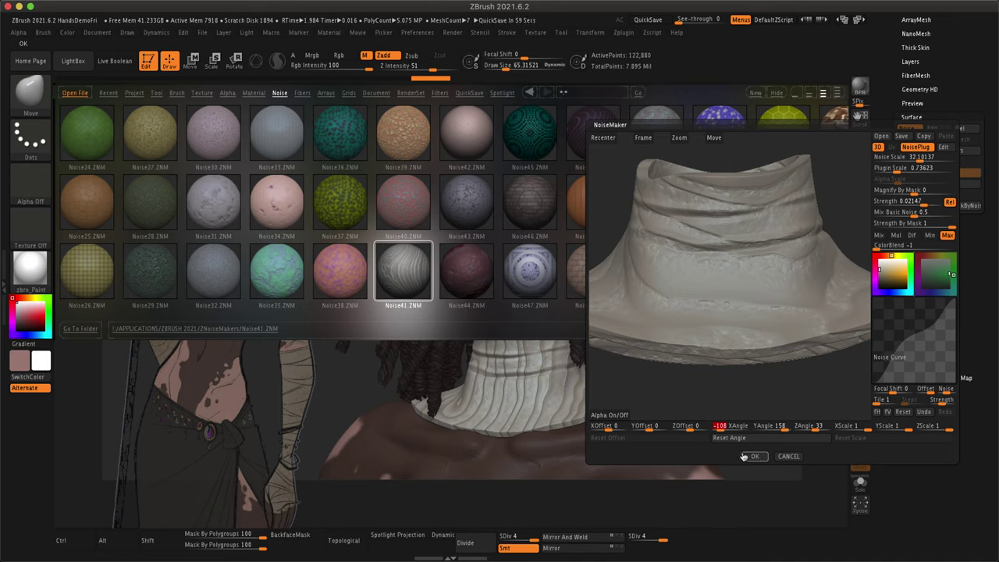
- Squash the YScale, lower Strength By Mask, shift the YOffset and reduce Noise Scale
{"action": "left_click_drag", "start_coordinate": [907, 428], "coordinate": [907, 429]}
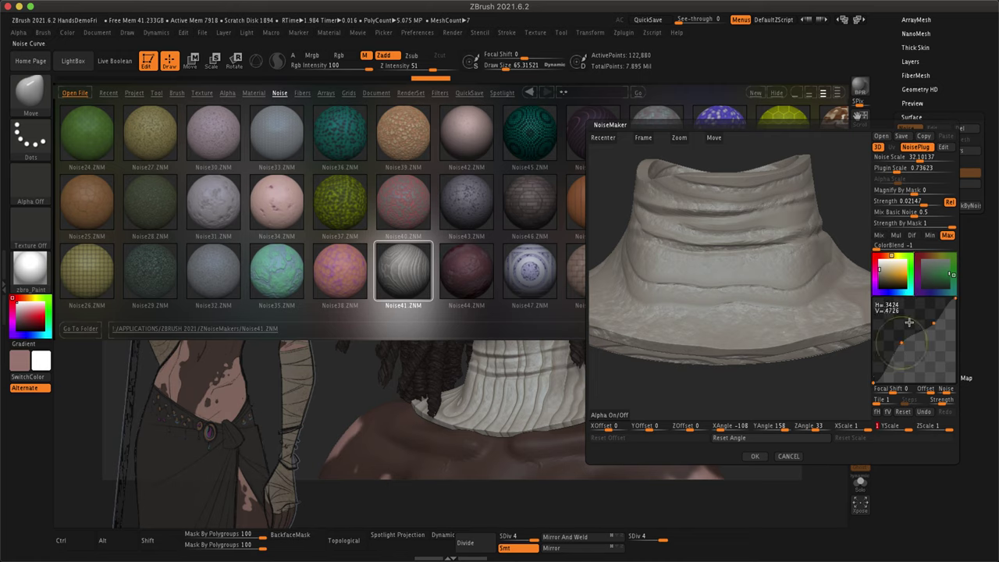
{"action": "left_click_drag", "start_coordinate": [951, 224], "coordinate": [923, 202]}
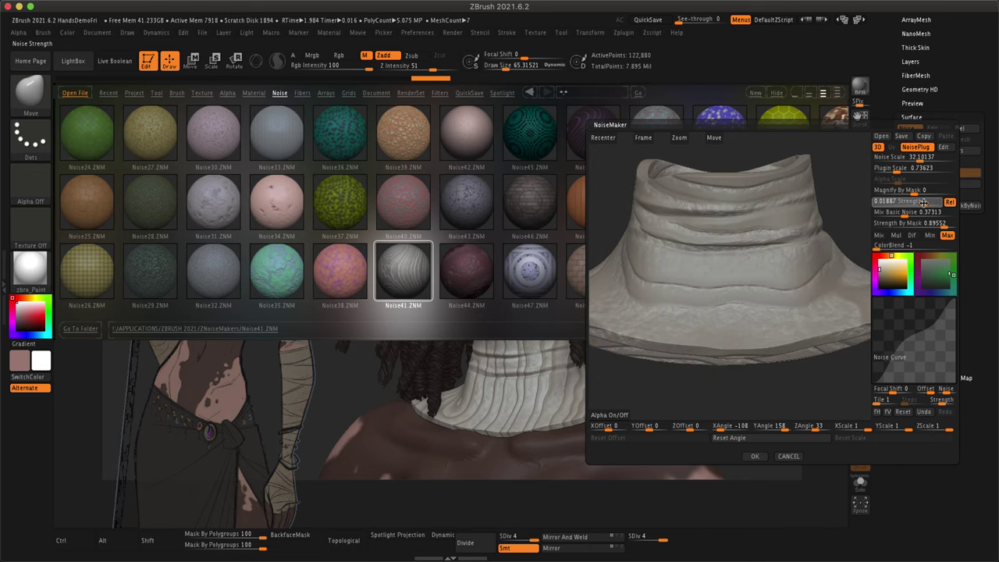
{"action": "left_click", "coordinate": [650, 426]}
{"action": "left_click_drag", "start_coordinate": [650, 427], "coordinate": [612, 429]}
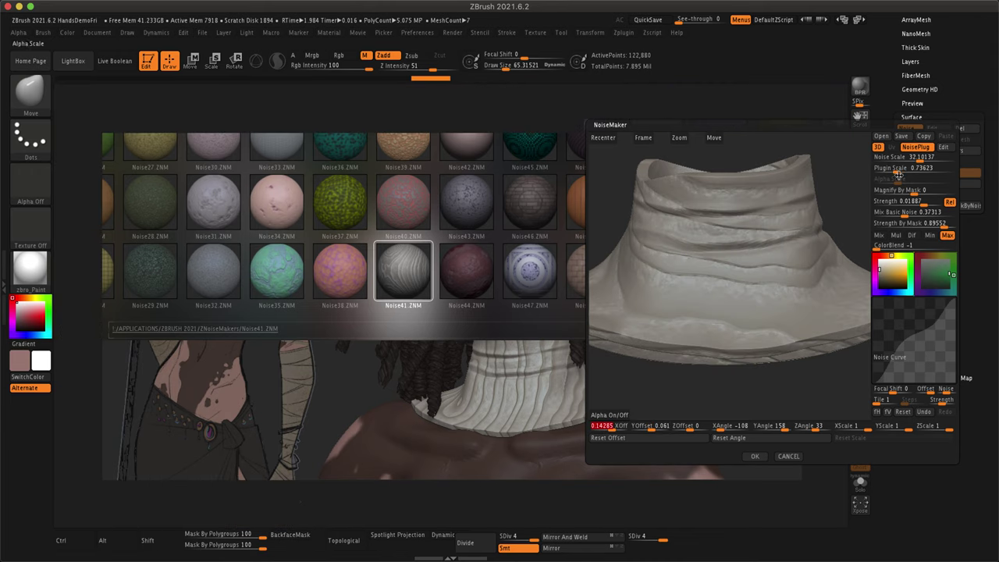
{"action": "left_click_drag", "start_coordinate": [908, 157], "coordinate": [921, 158]}
- Accept the collar's noise settings and reveal the Surface noise controls
{"action": "left_click", "coordinate": [755, 457]}
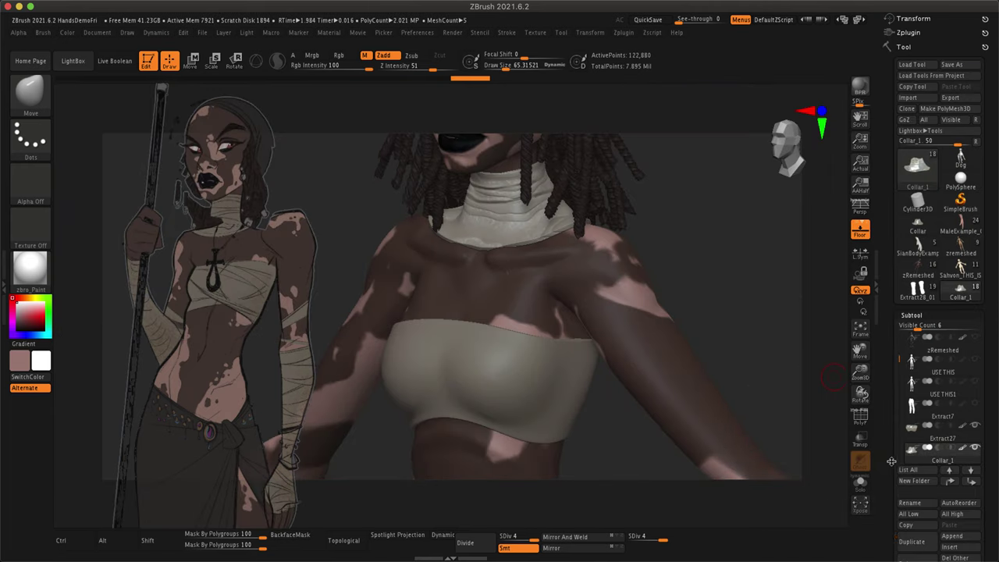
{"action": "scroll", "coordinate": [884, 293], "scroll_direction": "down", "scroll_amount": 3}
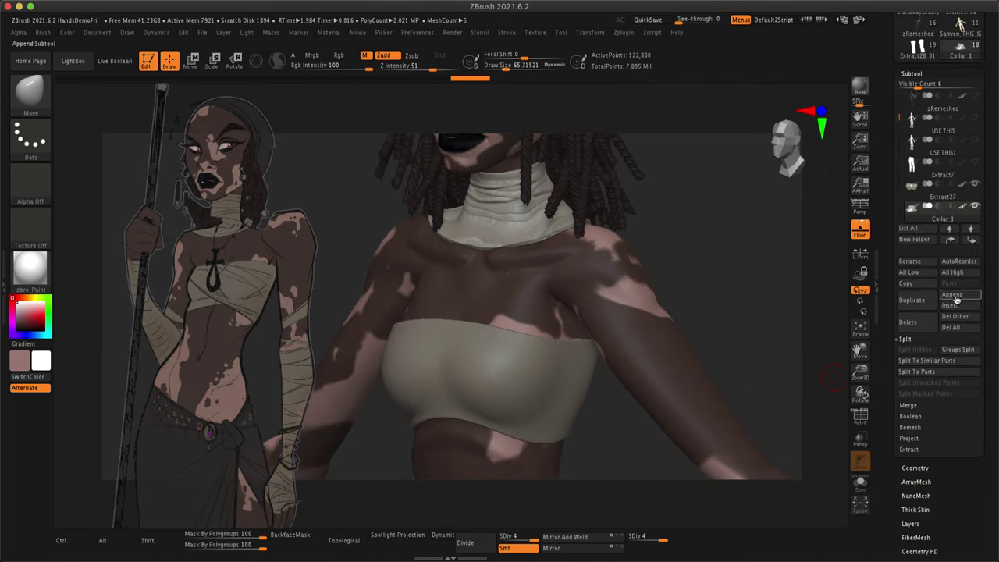
{"action": "scroll", "coordinate": [922, 299], "scroll_direction": "down", "scroll_amount": 3}
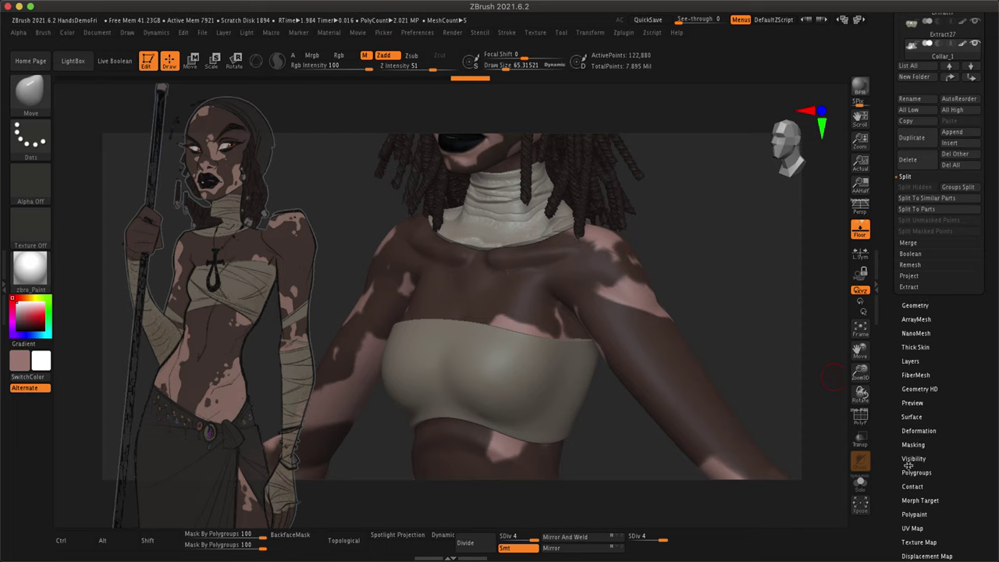
{"action": "left_click", "coordinate": [912, 417]}
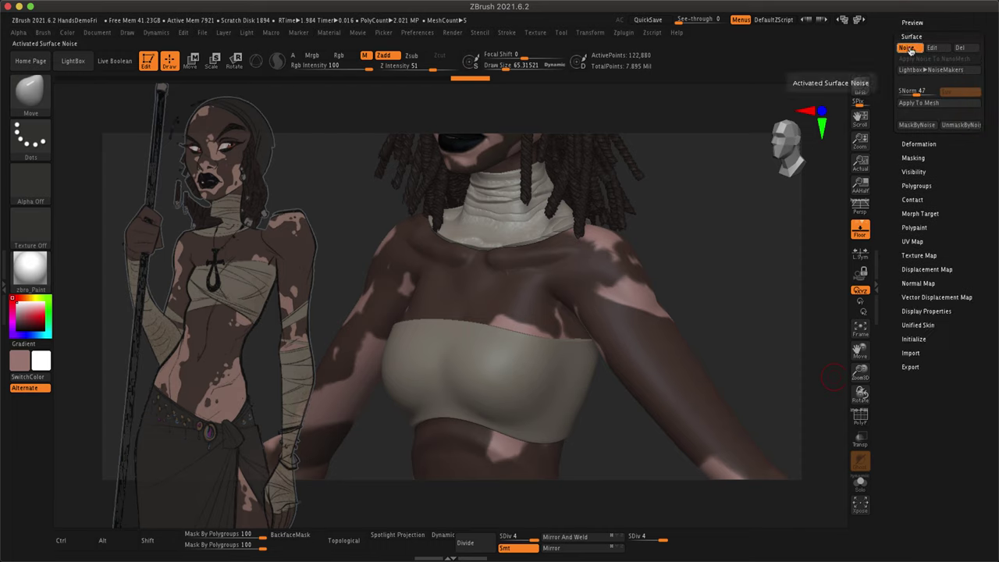
{"action": "scroll", "coordinate": [903, 201], "scroll_direction": "up", "scroll_amount": 5}
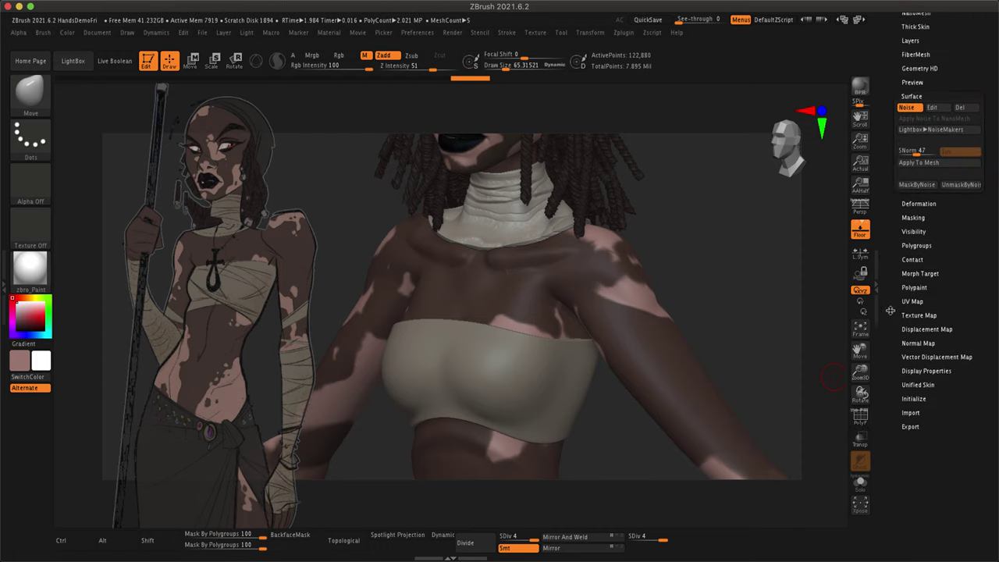
- Select the Extract27 subtool, collapse Split, and show its Surface subpalette
{"action": "left_click", "coordinate": [910, 204]}
{"action": "left_click", "coordinate": [941, 327]}
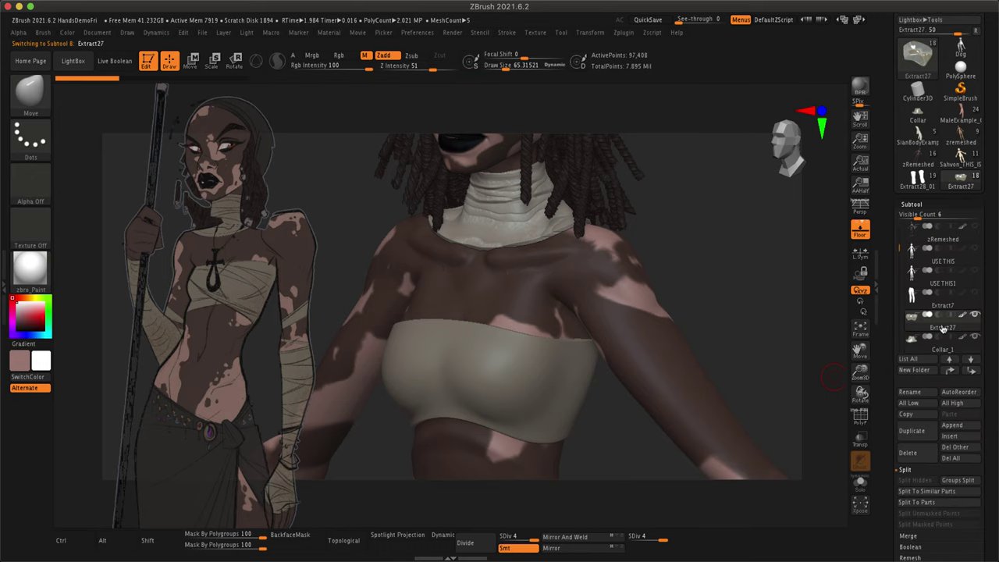
{"action": "scroll", "coordinate": [888, 264], "scroll_direction": "down", "scroll_amount": 4}
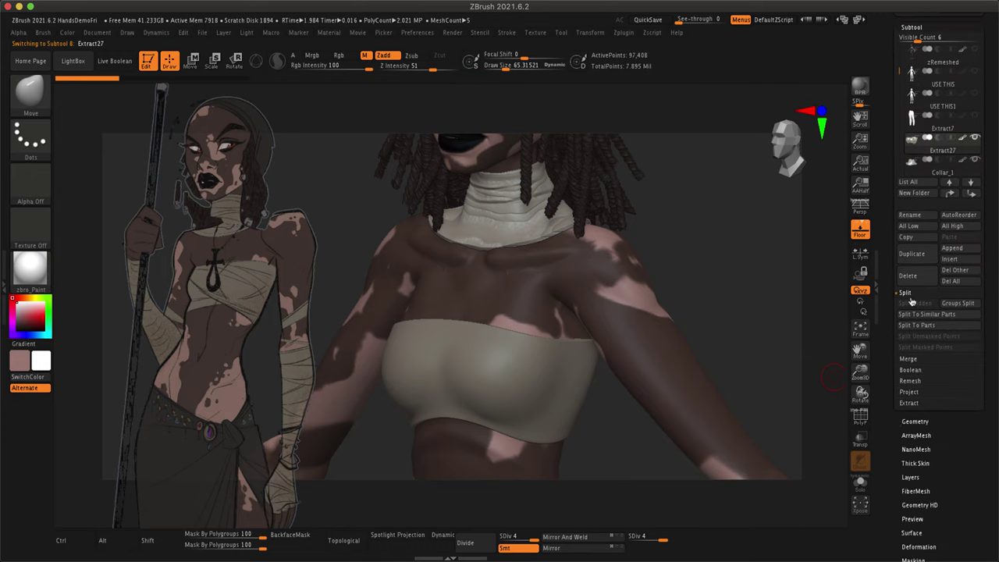
{"action": "left_click", "coordinate": [906, 293]}
{"action": "scroll", "coordinate": [903, 325], "scroll_direction": "down", "scroll_amount": 4}
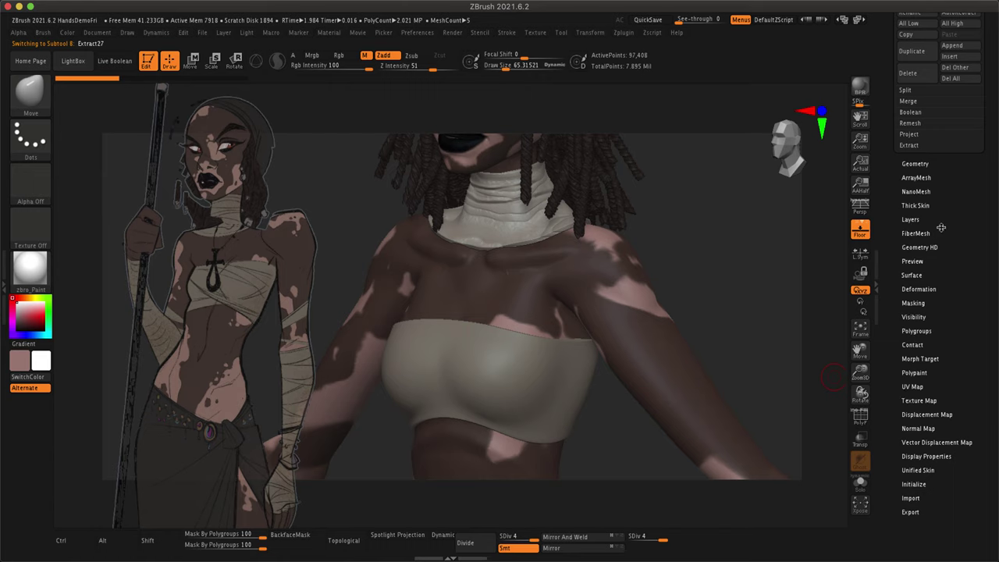
{"action": "left_click", "coordinate": [912, 274]}
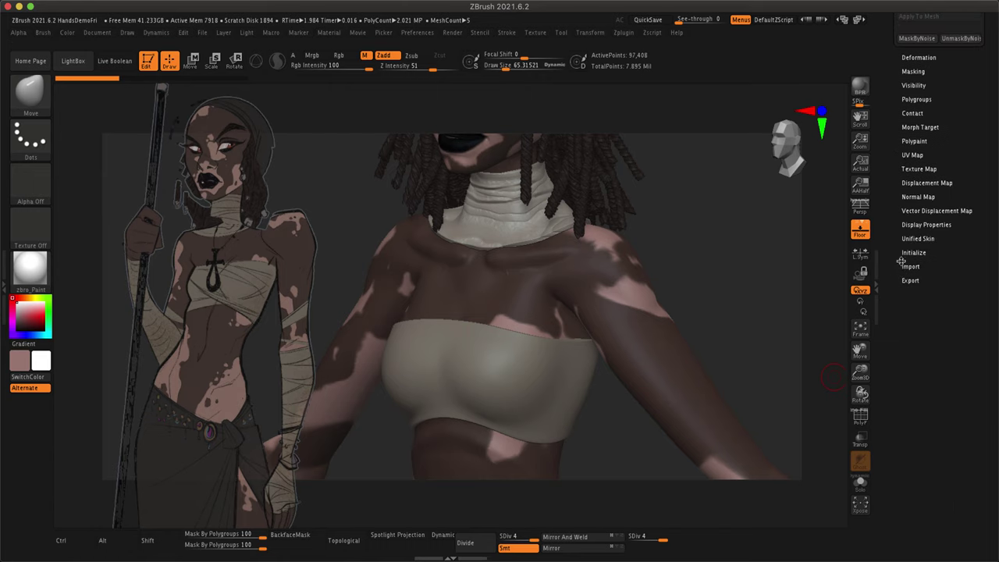
- Apply the Noise03.ZNM basket-weave preset to the bandeau from LightBox NoiseMakers
{"action": "left_click", "coordinate": [929, 273]}
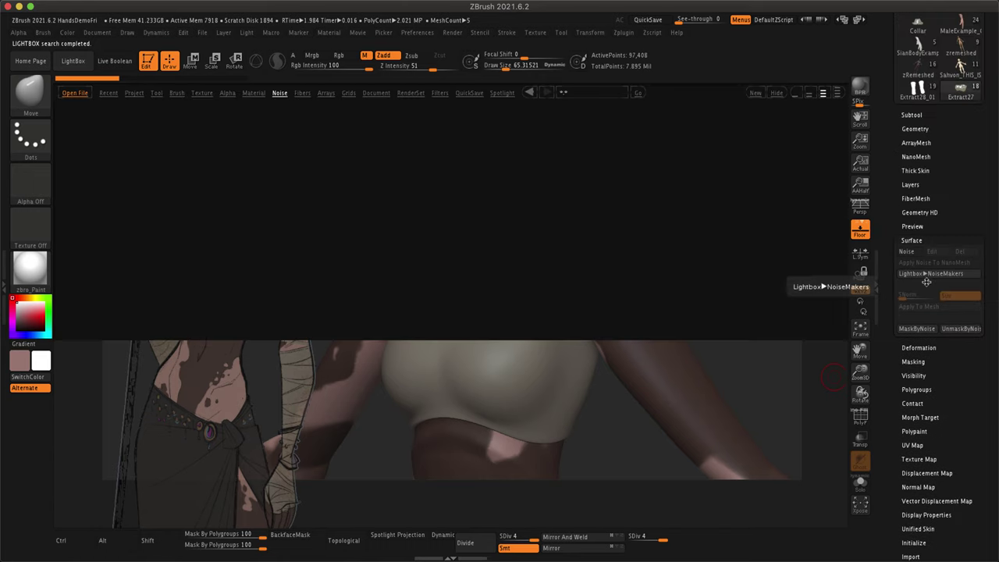
{"action": "double_click", "coordinate": [160, 128]}
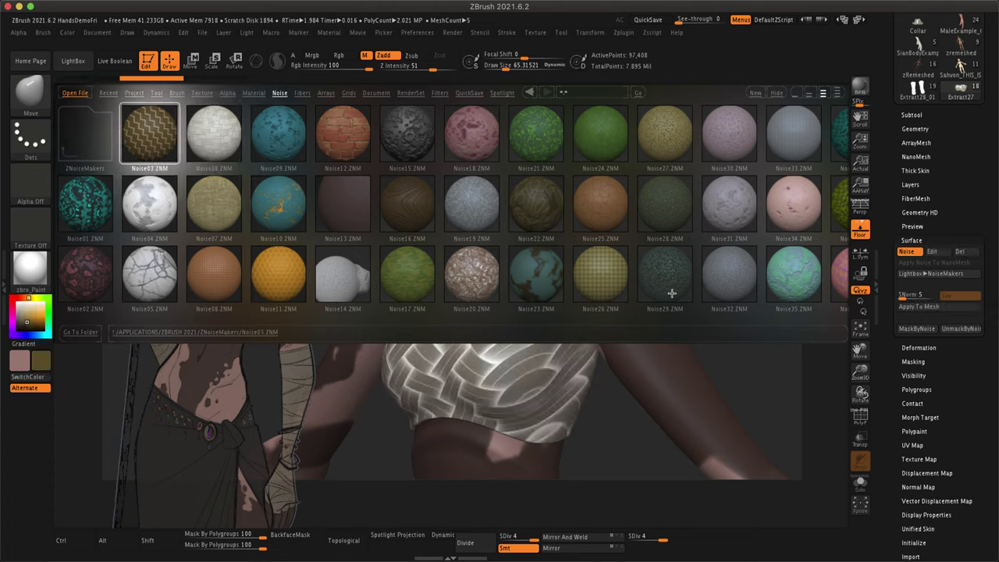
{"action": "key", "text": "comma"}
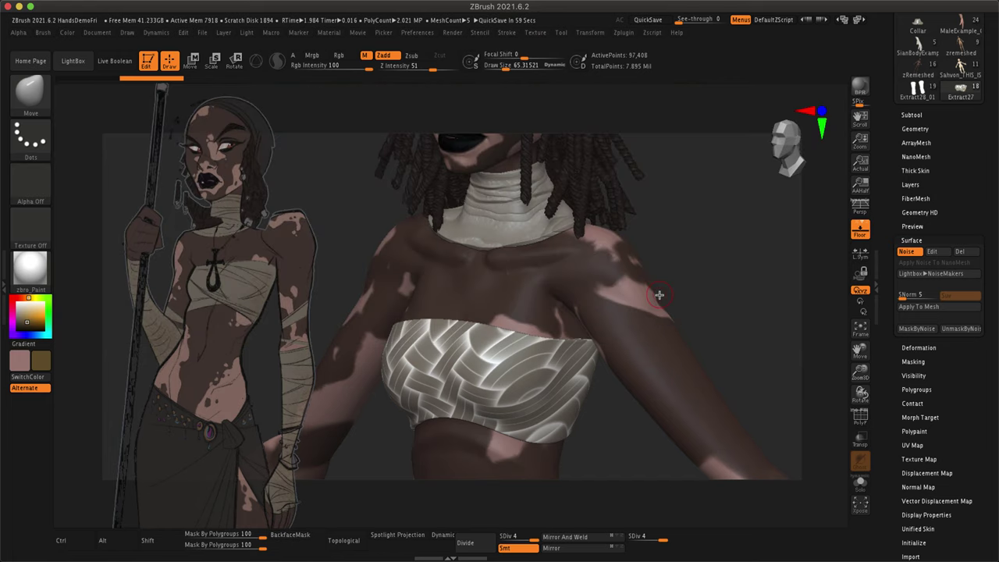
- Set the woven noise's Alpha Scale to 1.54879 and reset its rotation angles
{"action": "left_click", "coordinate": [932, 251]}
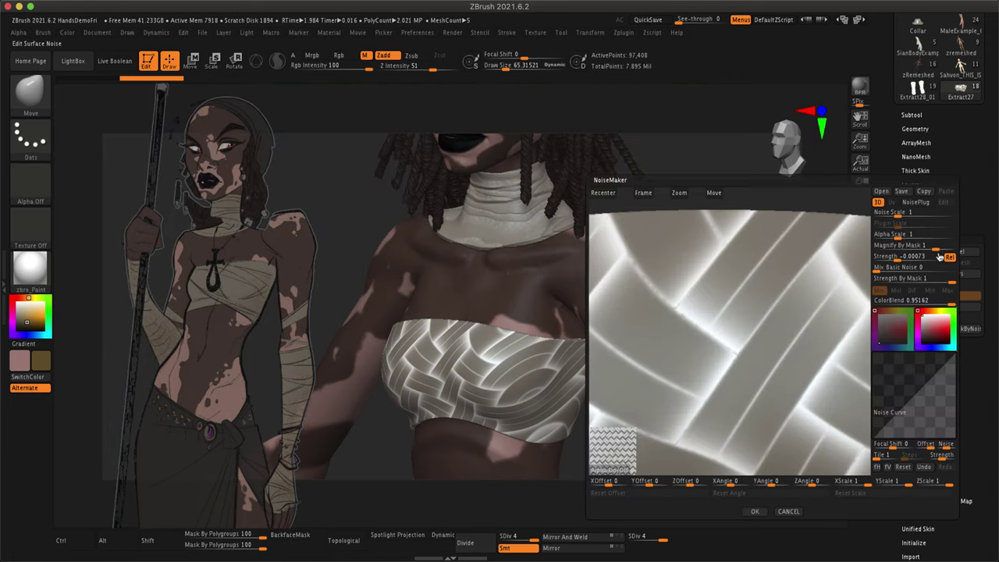
{"action": "left_click", "coordinate": [920, 409]}
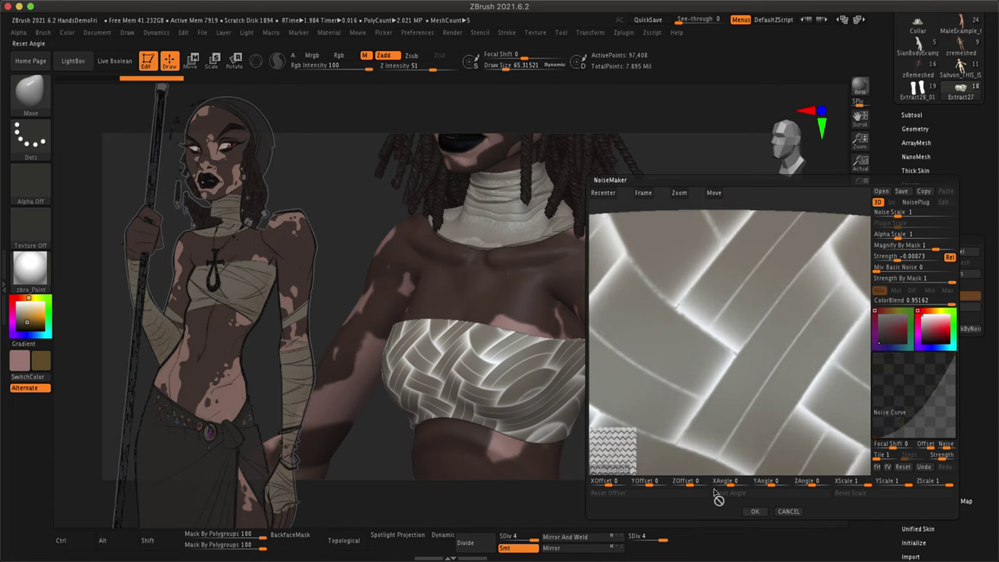
{"action": "left_click_drag", "start_coordinate": [686, 484], "coordinate": [702, 485]}
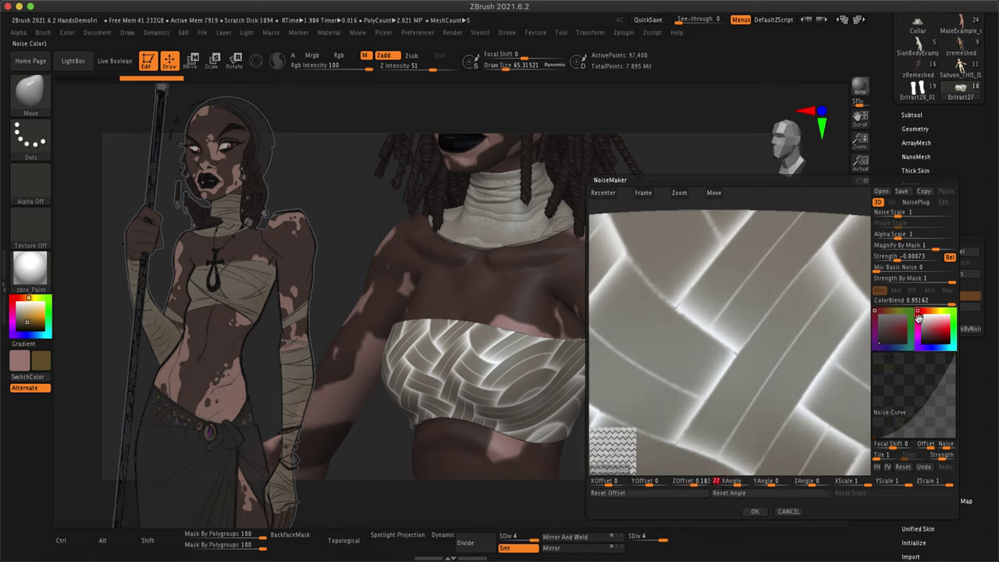
{"action": "left_click_drag", "start_coordinate": [913, 235], "coordinate": [888, 236]}
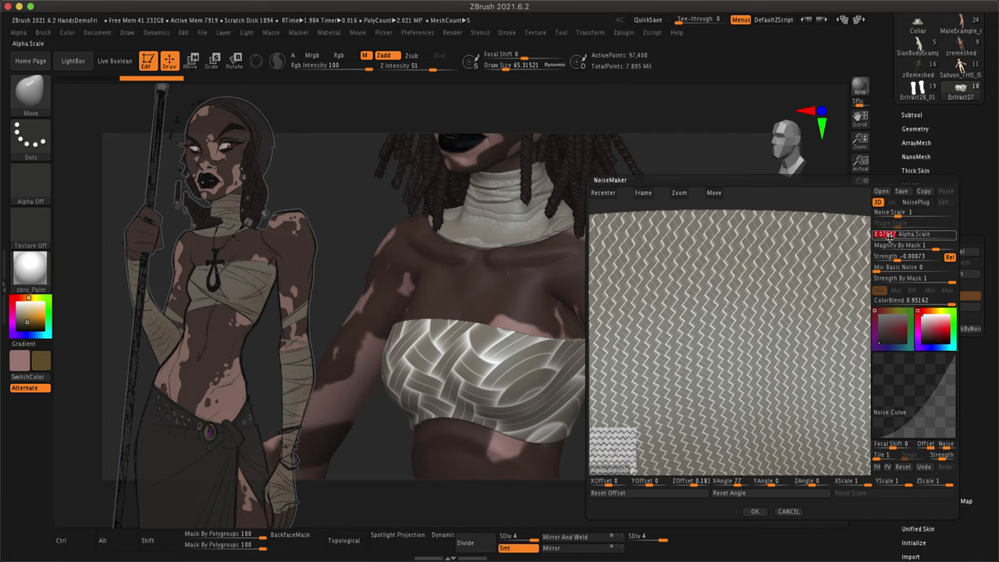
{"action": "left_click", "coordinate": [729, 493]}
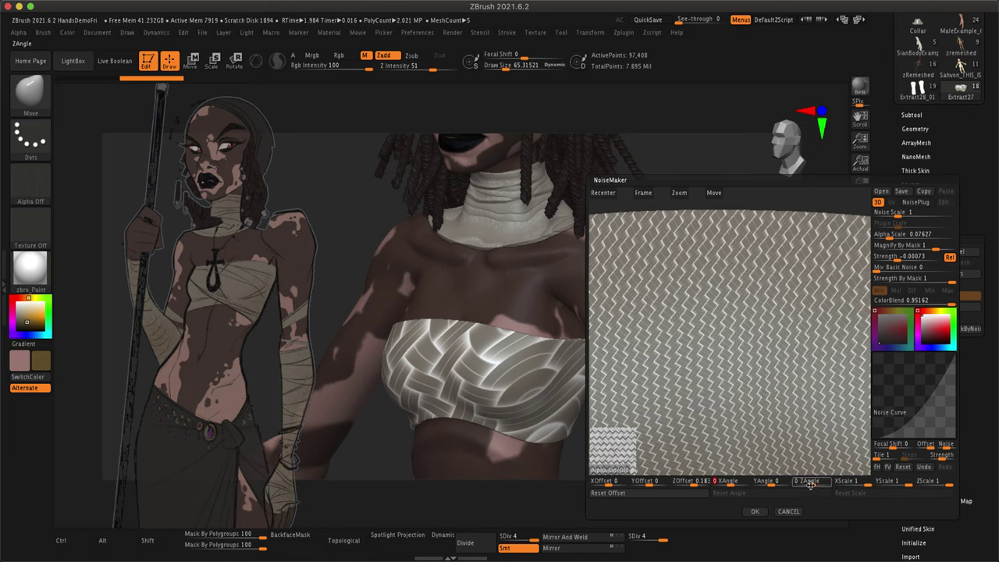
{"action": "left_click_drag", "start_coordinate": [890, 235], "coordinate": [899, 234]}
{"action": "left_click", "coordinate": [754, 512]}
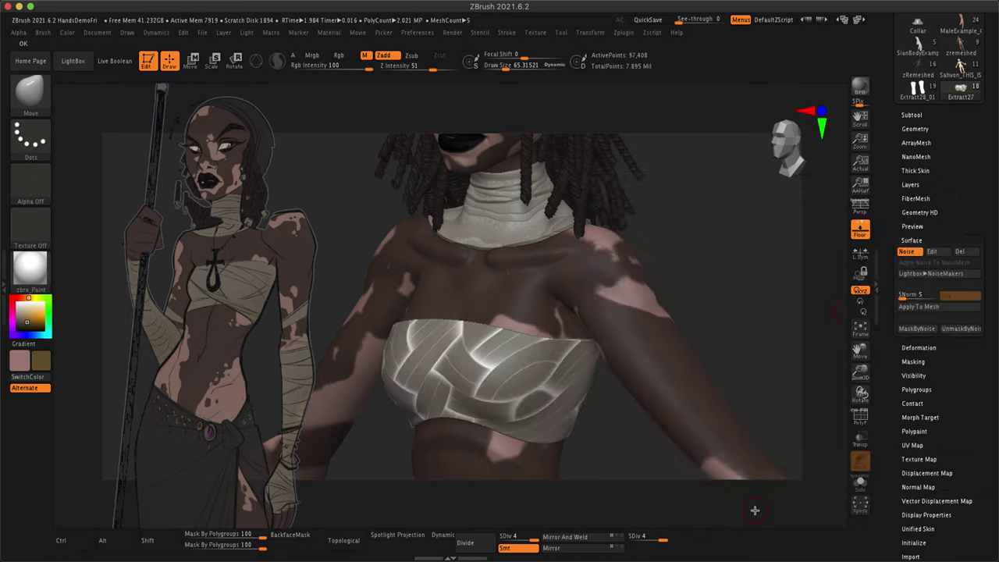
{"action": "left_click_drag", "start_coordinate": [775, 380], "coordinate": [833, 414], "text": "alt"}
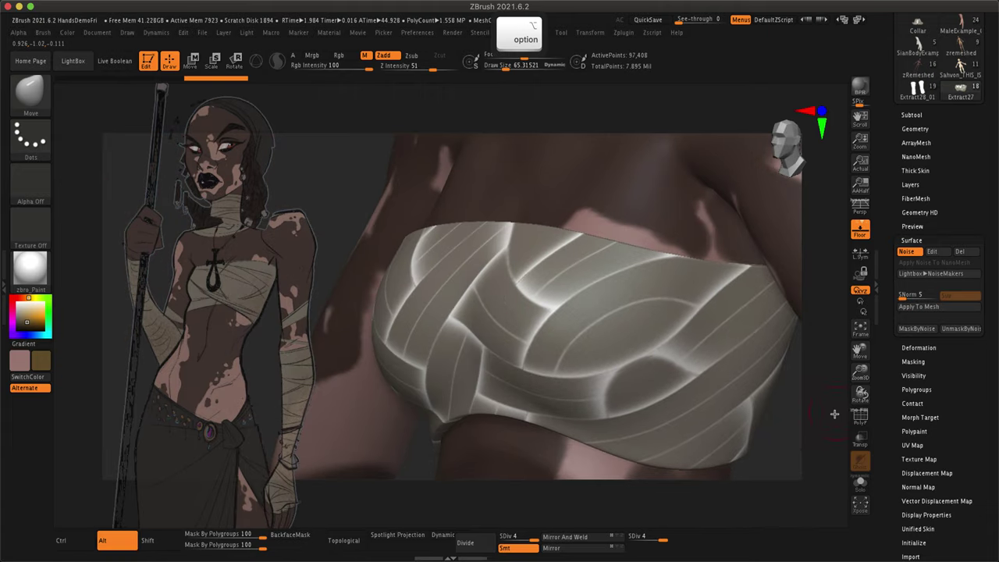
- Raise Mix Basic Noise to 0.46268, reshape the noise curve, and apply the beige tint
{"action": "left_click", "coordinate": [932, 251]}
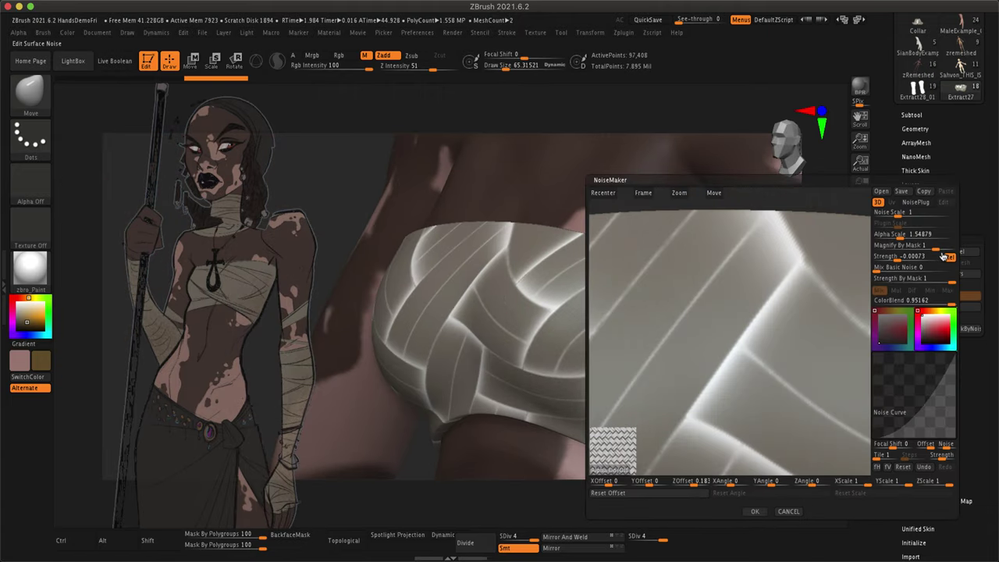
{"action": "left_click_drag", "start_coordinate": [881, 268], "coordinate": [883, 269]}
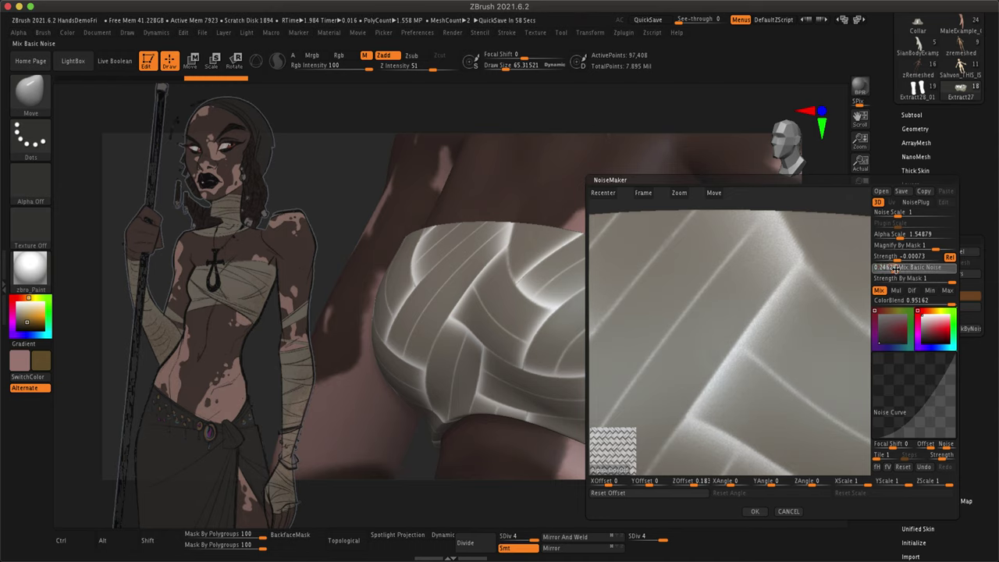
{"action": "left_click", "coordinate": [754, 511]}
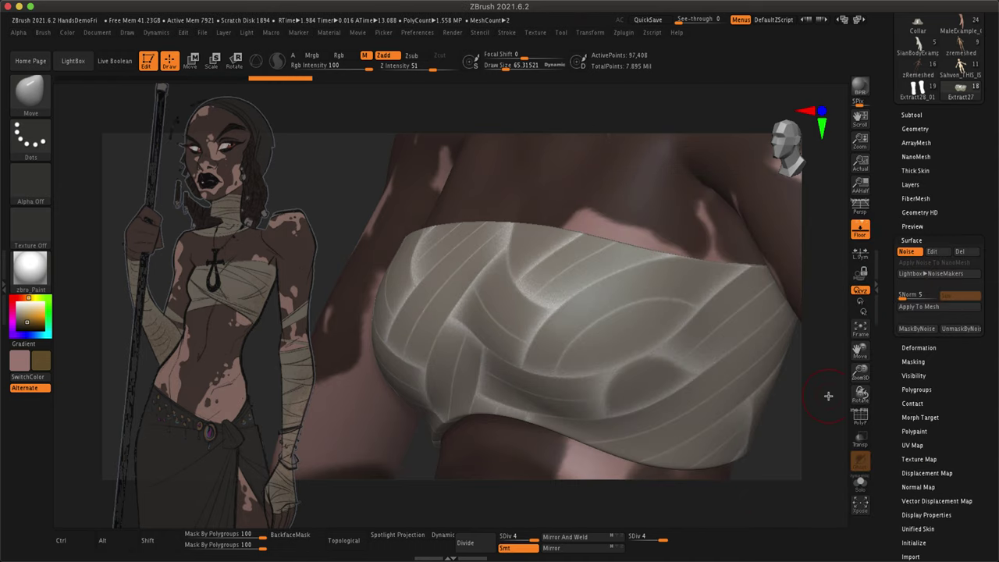
{"action": "left_click", "coordinate": [931, 251]}
{"action": "left_click_drag", "start_coordinate": [898, 431], "coordinate": [931, 374]}
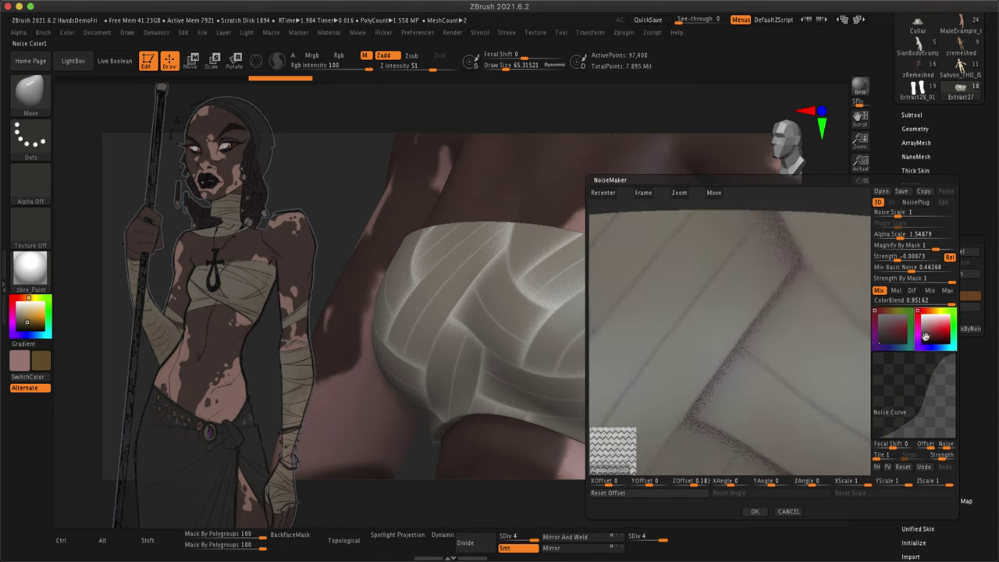
{"action": "left_click", "coordinate": [755, 511]}
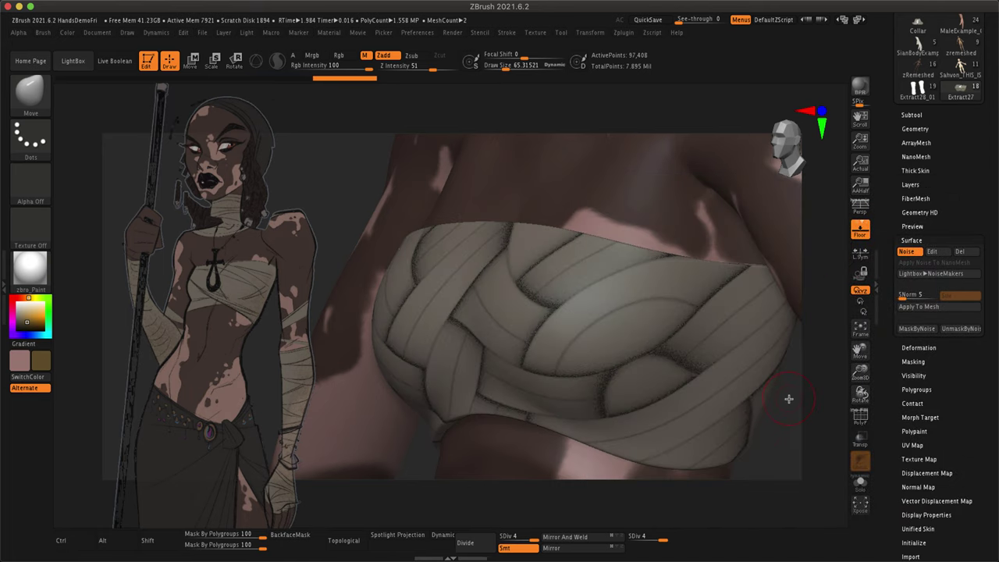
{"action": "mouse_move", "coordinate": [788, 399]}
{"action": "left_mouse_down", "text": "alt"}
{"action": "mouse_move", "coordinate": [769, 330]}
{"action": "mouse_move", "coordinate": [625, 410]}
{"action": "mouse_move", "coordinate": [674, 445]}
{"action": "mouse_move", "coordinate": [660, 450]}
{"action": "mouse_move", "coordinate": [672, 443]}
{"action": "left_mouse_up", "text": "alt"}
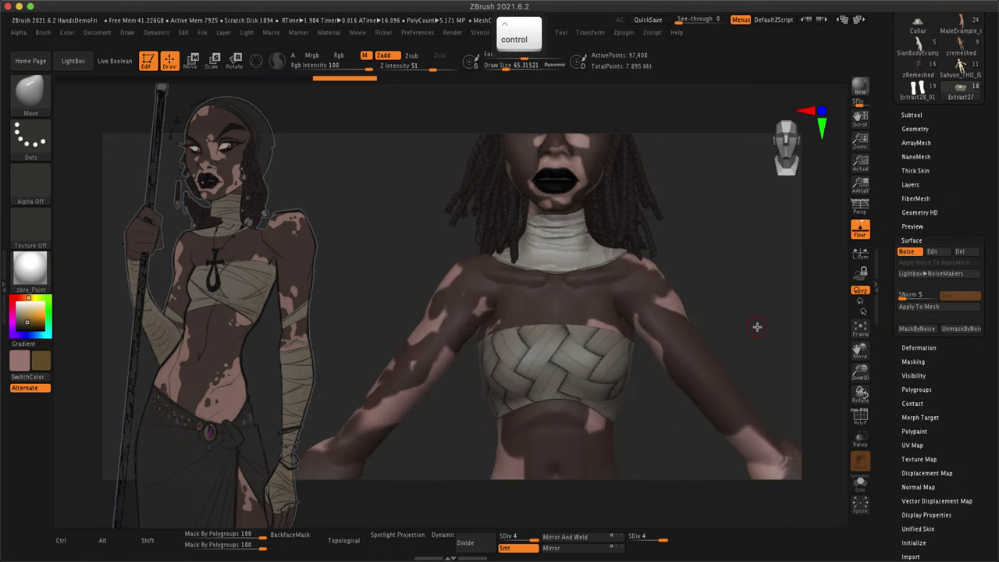
- Set the carve brush Draw Size to about 38.6
{"action": "left_click_drag", "start_coordinate": [756, 326], "coordinate": [740, 339]}
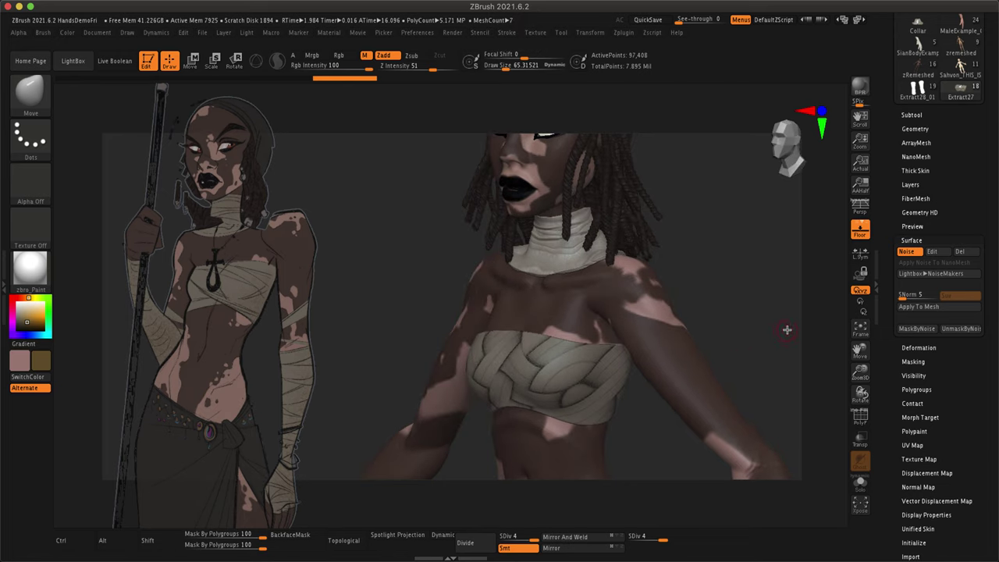
{"action": "left_click", "coordinate": [911, 240]}
{"action": "left_click", "coordinate": [912, 114]}
{"action": "mouse_move", "coordinate": [910, 183]}
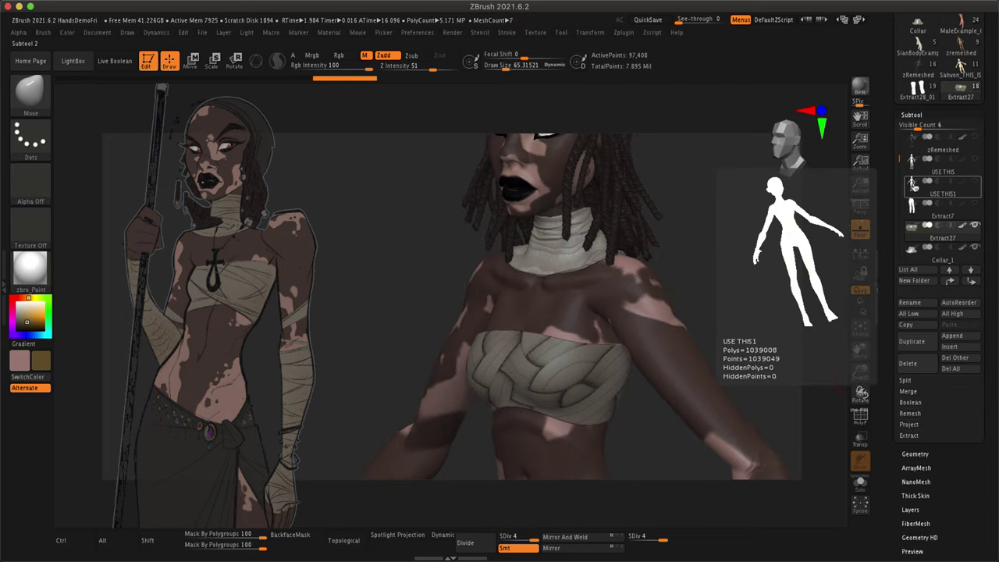
{"action": "scroll", "coordinate": [911, 188], "scroll_direction": "down", "scroll_amount": 5}
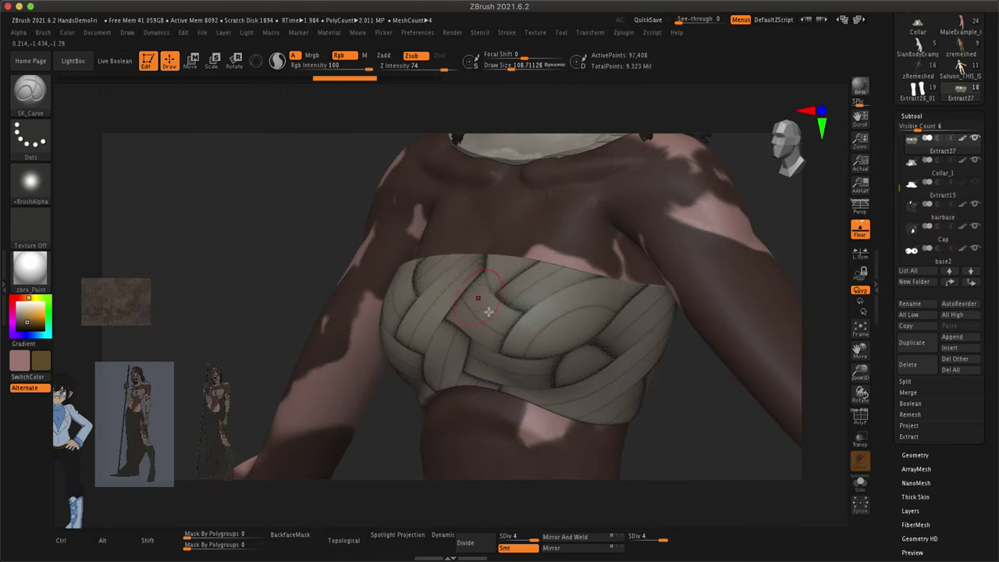
{"action": "key", "text": "s"}
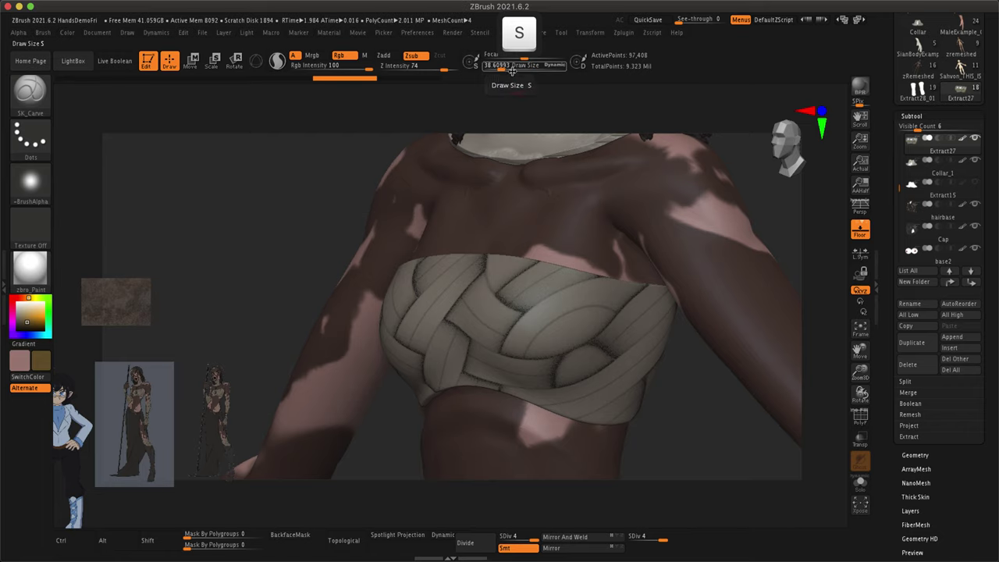
{"action": "left_click_drag", "start_coordinate": [442, 68], "coordinate": [391, 68]}
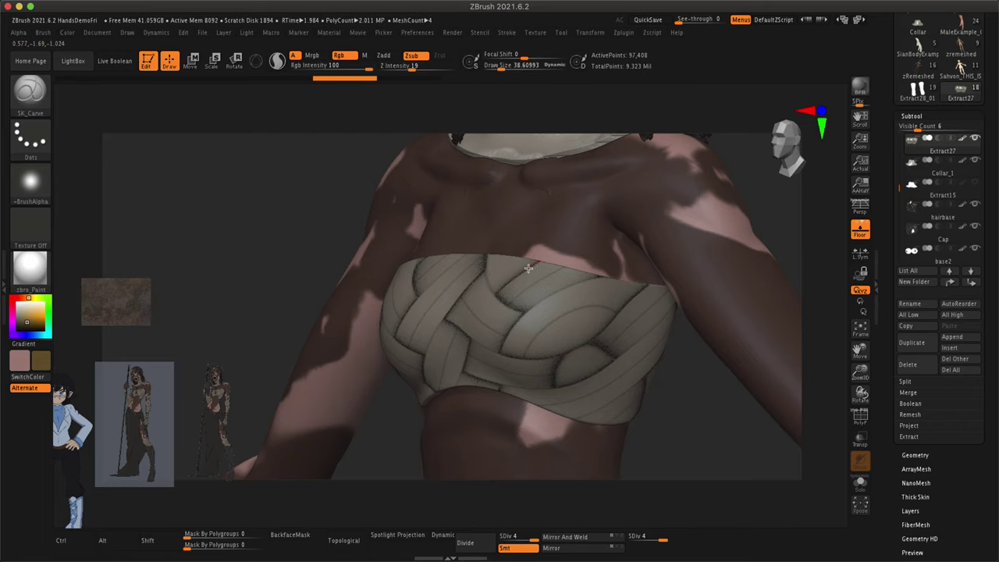
- Lower Z Intensity to 3, turn off Rgb painting, and undo the test strokes
{"action": "left_click_drag", "start_coordinate": [707, 401], "coordinate": [784, 433], "text": "alt"}
{"action": "key", "text": "super+z"}
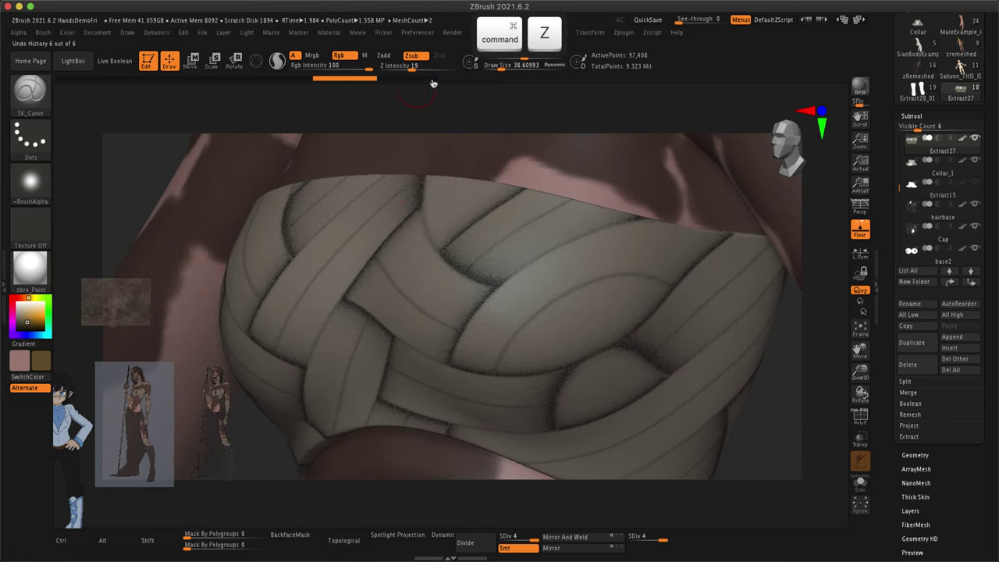
{"action": "key", "text": "u"}
{"action": "left_click", "coordinate": [374, 148]}
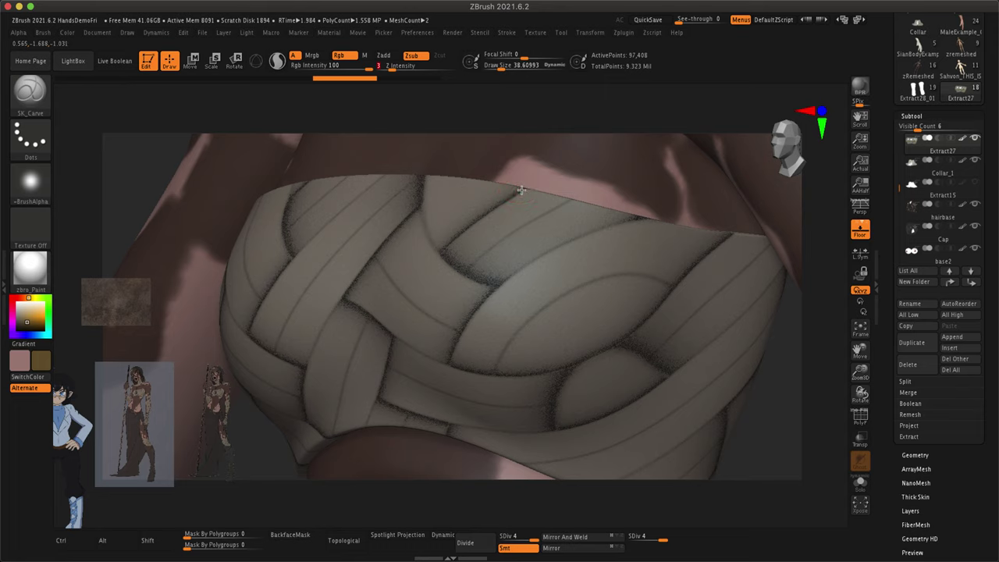
{"action": "left_click_drag", "start_coordinate": [521, 189], "coordinate": [431, 267]}
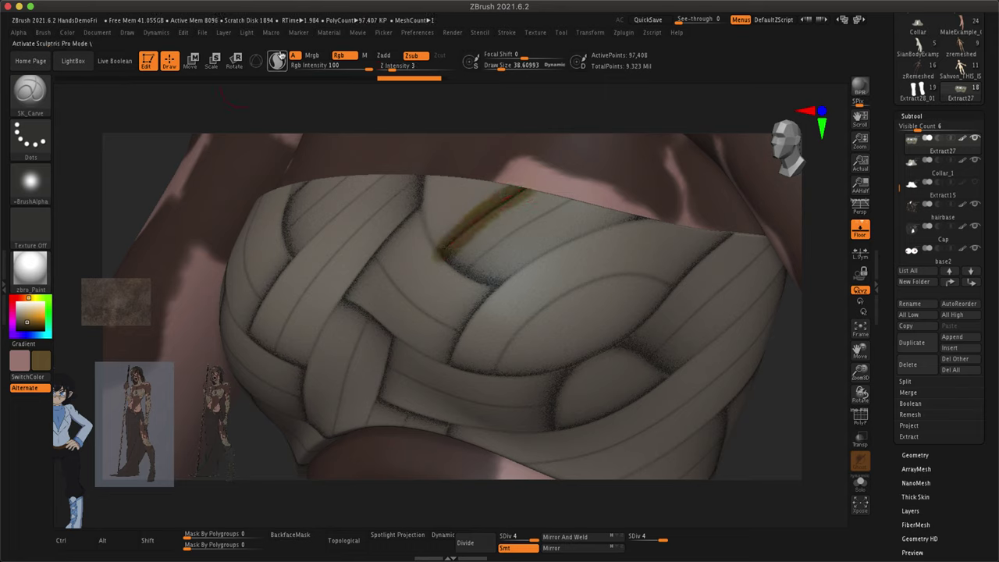
{"action": "left_click", "coordinate": [339, 54]}
{"action": "key", "text": "super+z"}
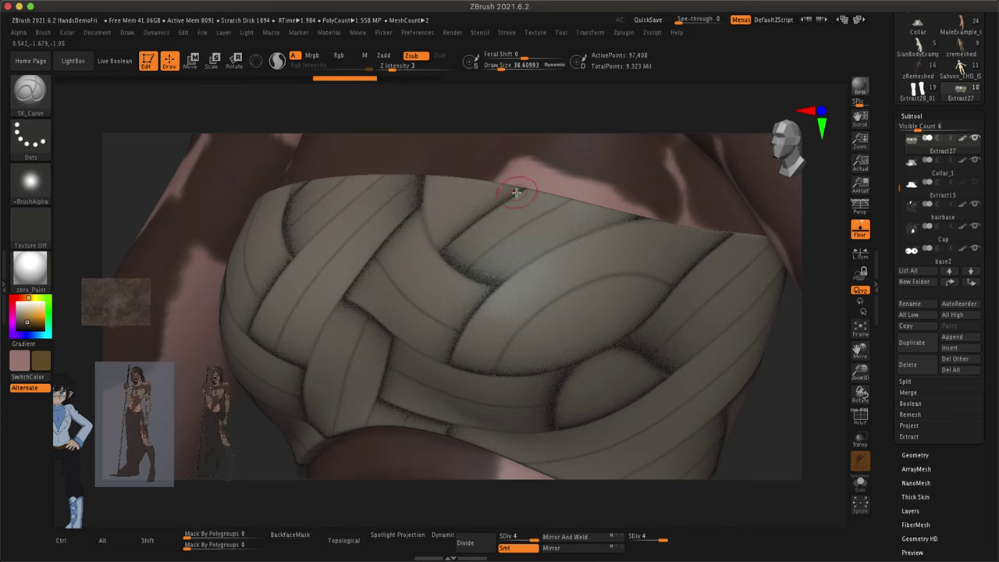
{"action": "left_click", "coordinate": [914, 455]}
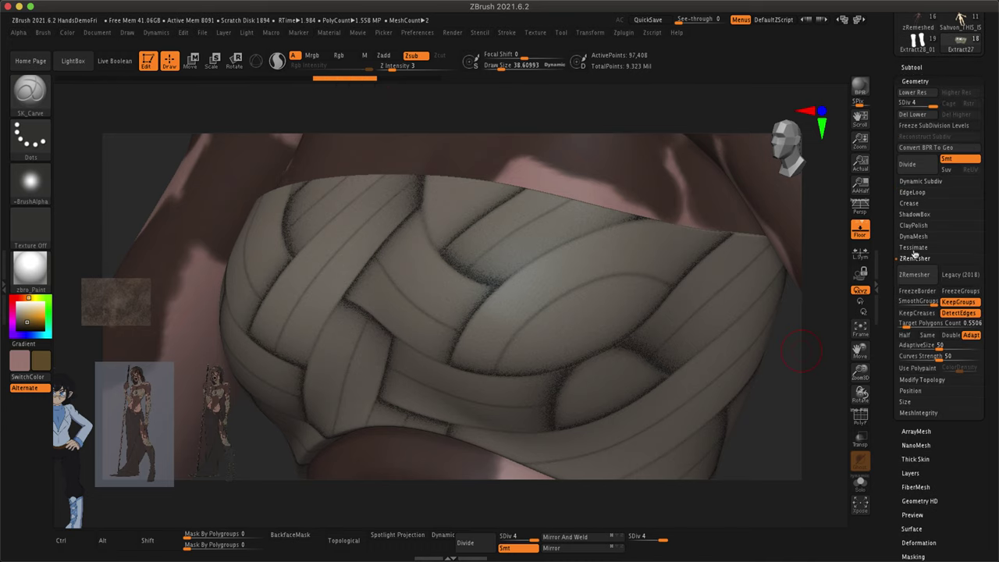
- Change the bandeau's NoiseMaker Noise Color to a darker, warmer orange-red and accept
{"action": "left_click", "coordinate": [910, 81]}
{"action": "left_click", "coordinate": [911, 192]}
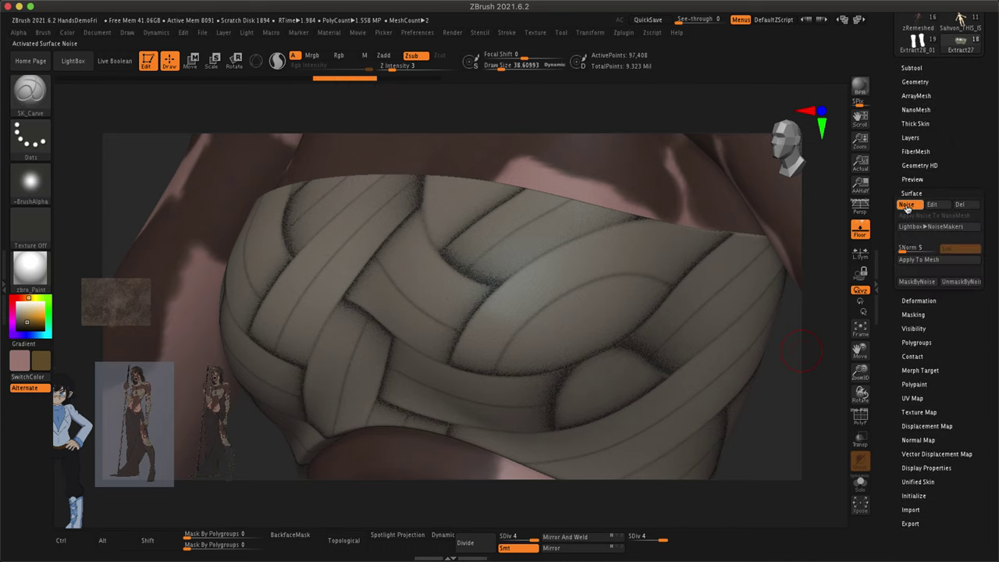
{"action": "left_click", "coordinate": [949, 212]}
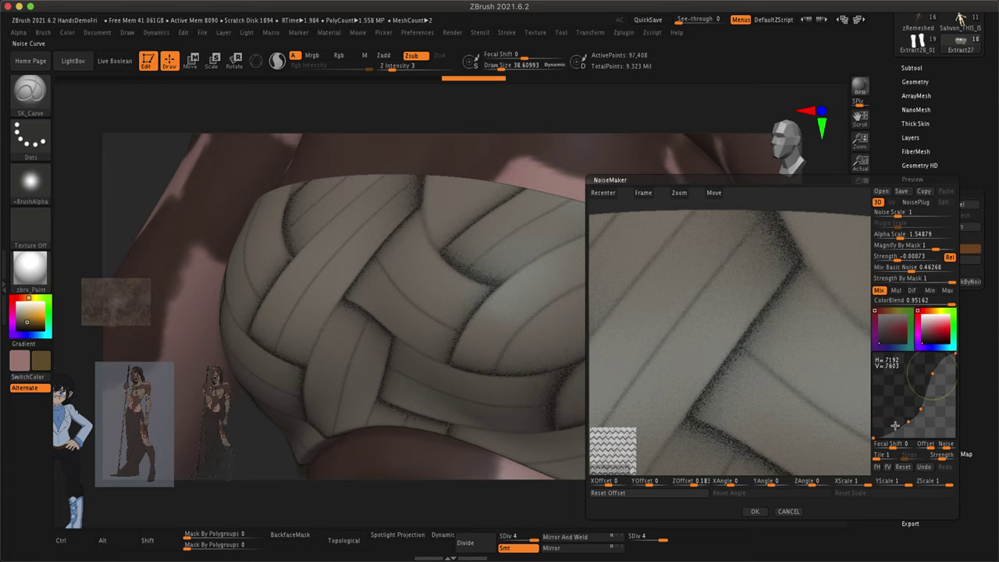
{"action": "left_click", "coordinate": [923, 342]}
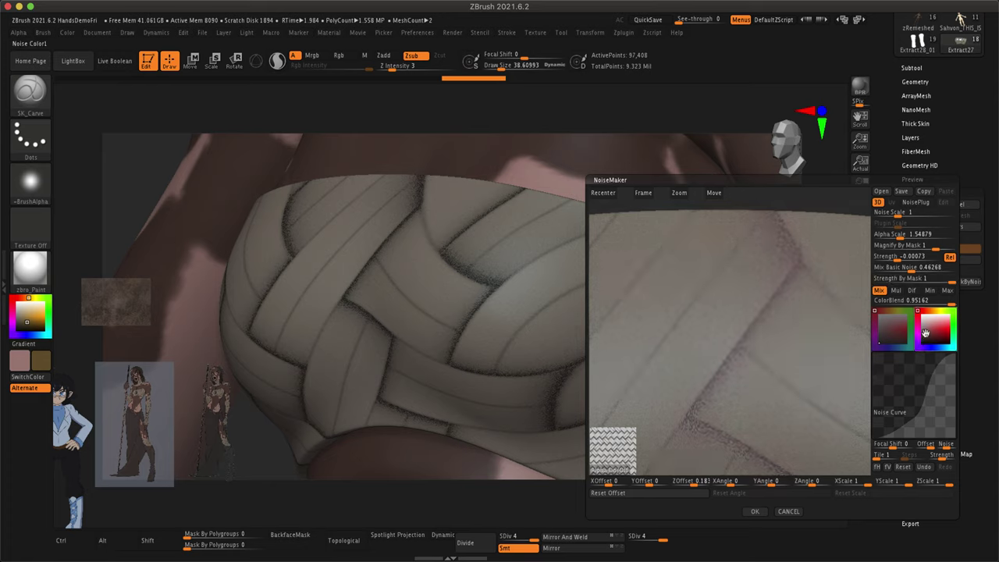
{"action": "left_click", "coordinate": [931, 310]}
{"action": "left_click", "coordinate": [928, 335]}
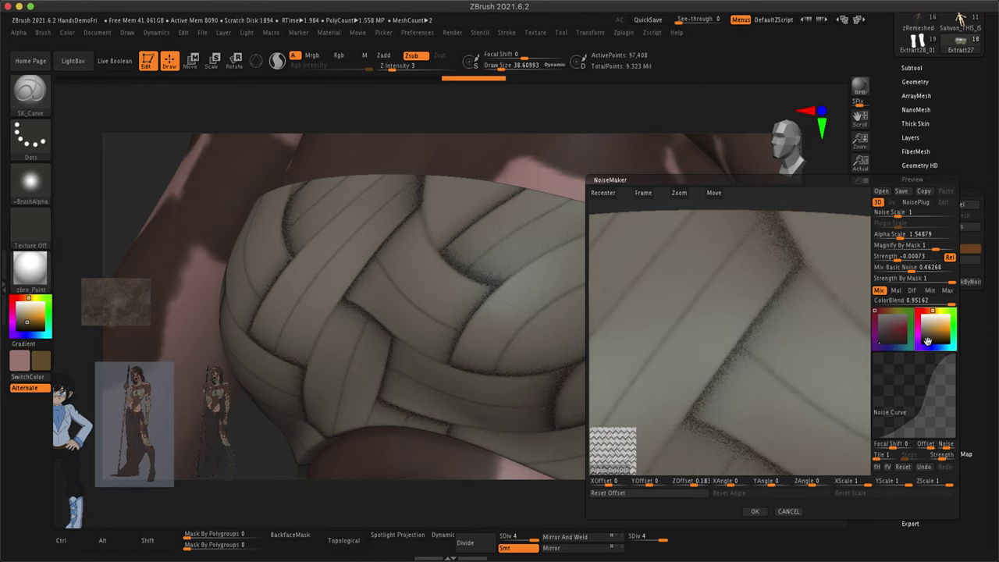
{"action": "left_click", "coordinate": [755, 511]}
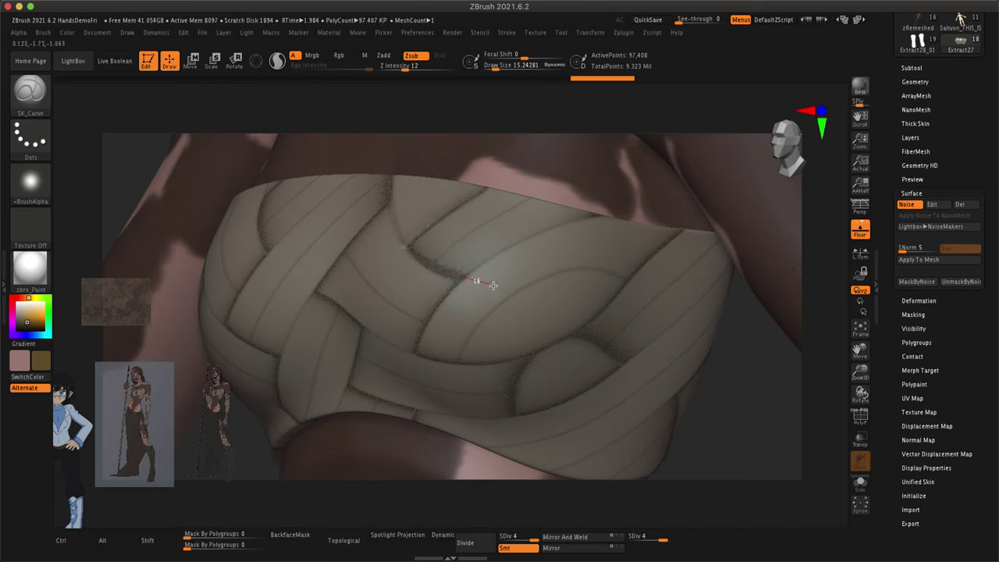
- Adjust LazyMouse stroke options and subdivide the bandeau to SDiv 5
{"action": "left_click", "coordinate": [506, 32]}
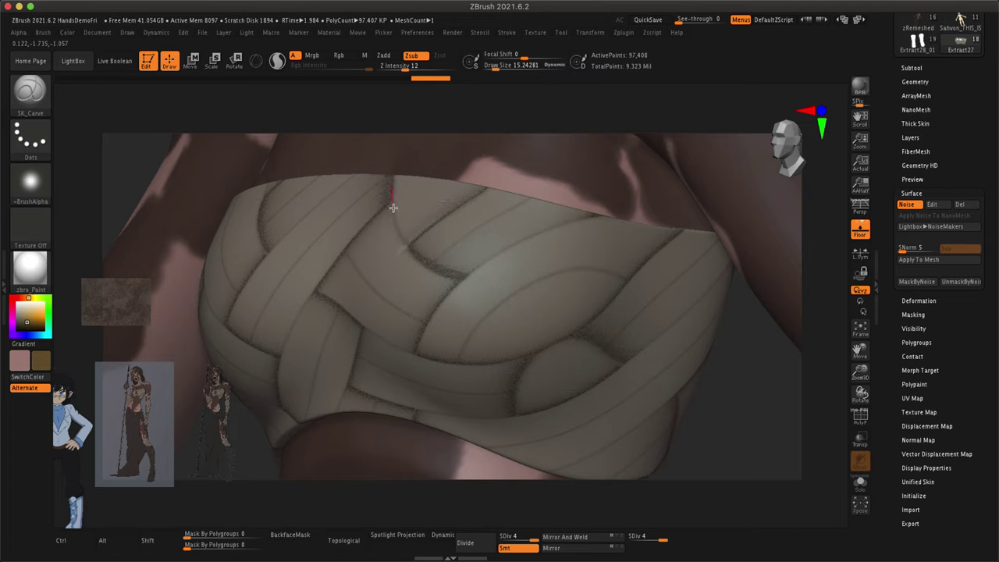
{"action": "key", "text": "d"}
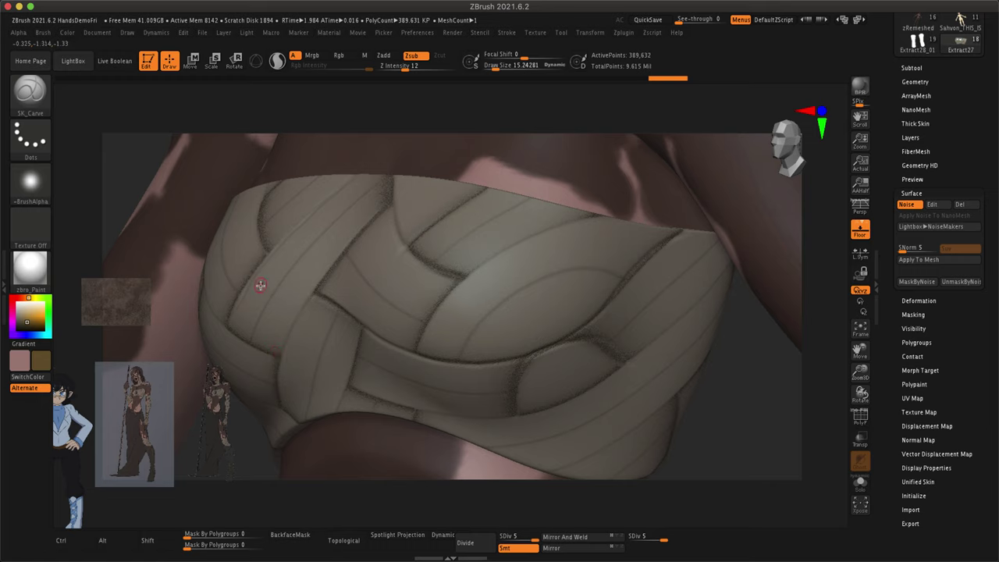
{"action": "key", "text": "super+z"}
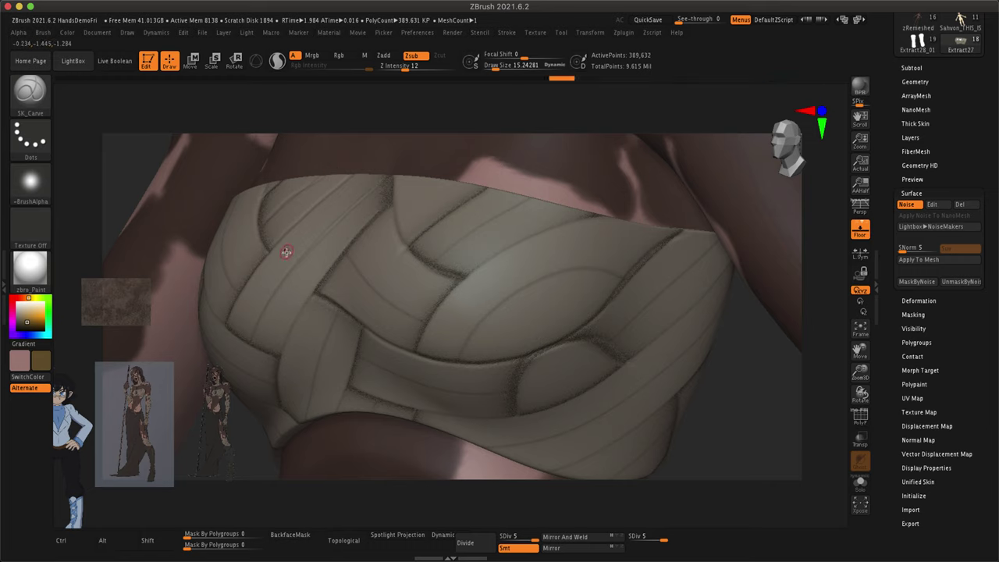
{"action": "key", "text": "super+z"}
- Carve indented grooves along the woven strips, including the lower band
{"action": "left_click_drag", "start_coordinate": [484, 321], "coordinate": [585, 265]}
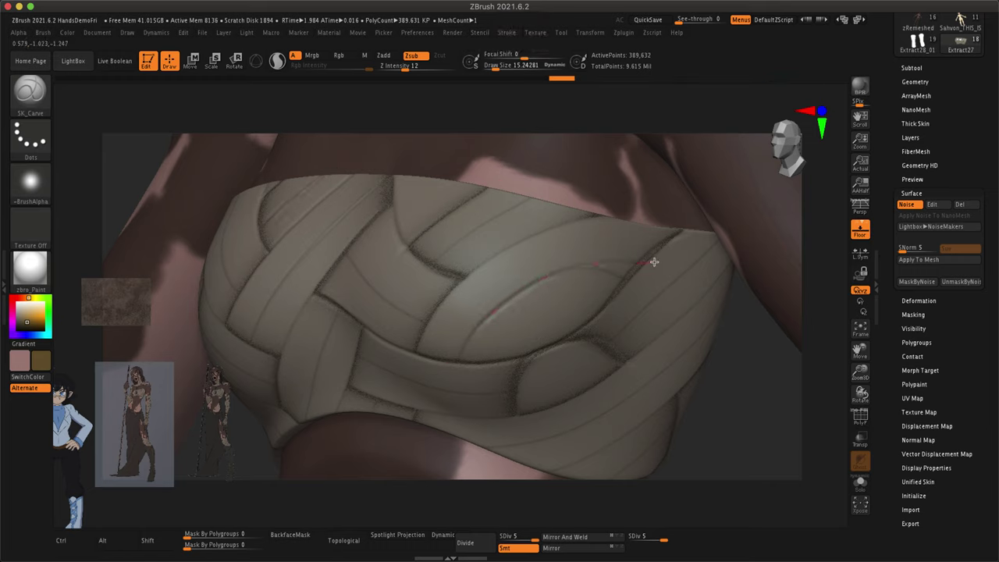
{"action": "mouse_move", "coordinate": [654, 262]}
{"action": "left_mouse_down"}
{"action": "mouse_move", "coordinate": [584, 303]}
{"action": "mouse_move", "coordinate": [556, 268]}
{"action": "mouse_move", "coordinate": [477, 272]}
{"action": "left_mouse_up"}
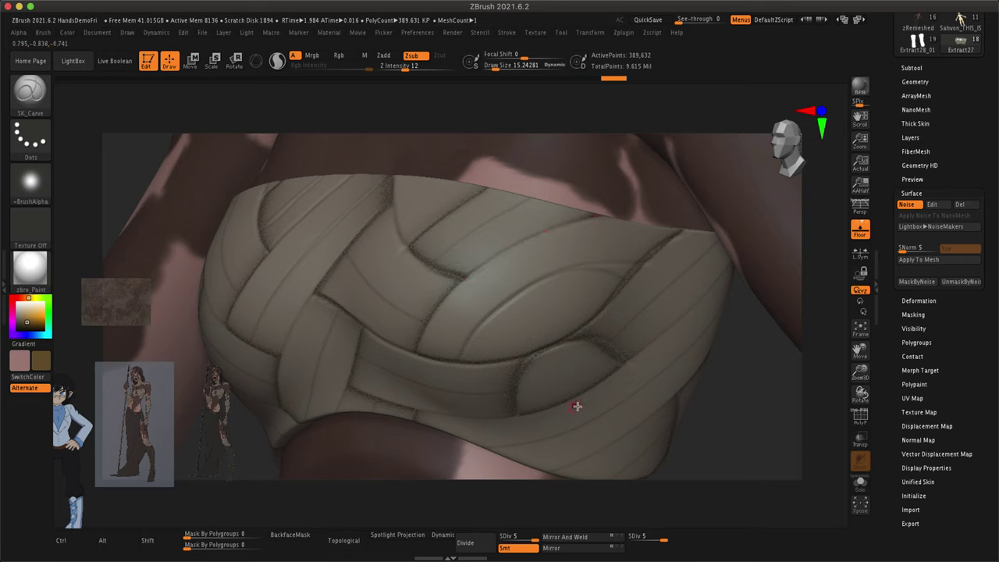
{"action": "mouse_move", "coordinate": [488, 449]}
{"action": "left_mouse_down"}
{"action": "mouse_move", "coordinate": [595, 421]}
{"action": "mouse_move", "coordinate": [639, 397]}
{"action": "left_mouse_up"}
{"action": "left_click_drag", "start_coordinate": [669, 264], "coordinate": [734, 272]}
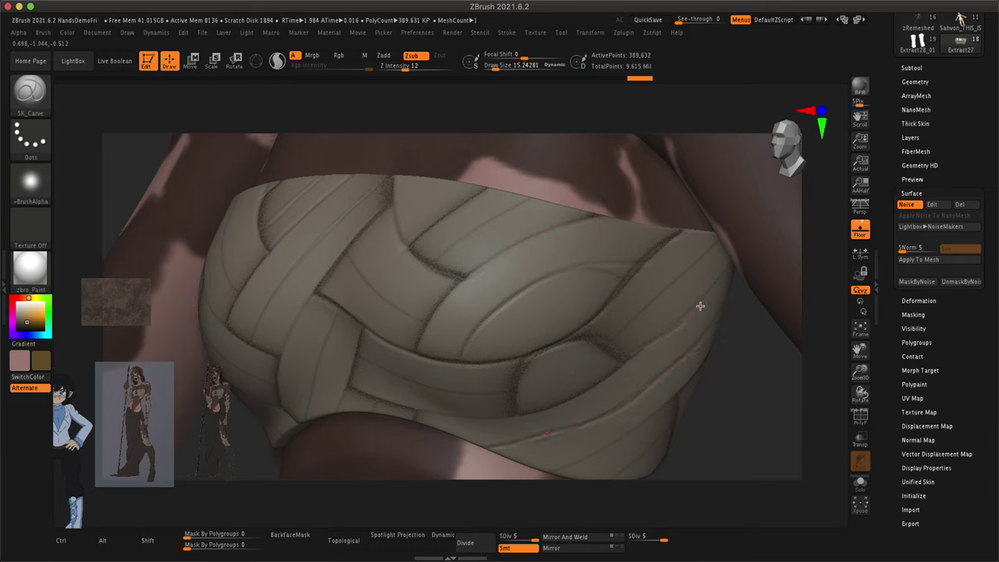
{"action": "key", "text": "super+z"}
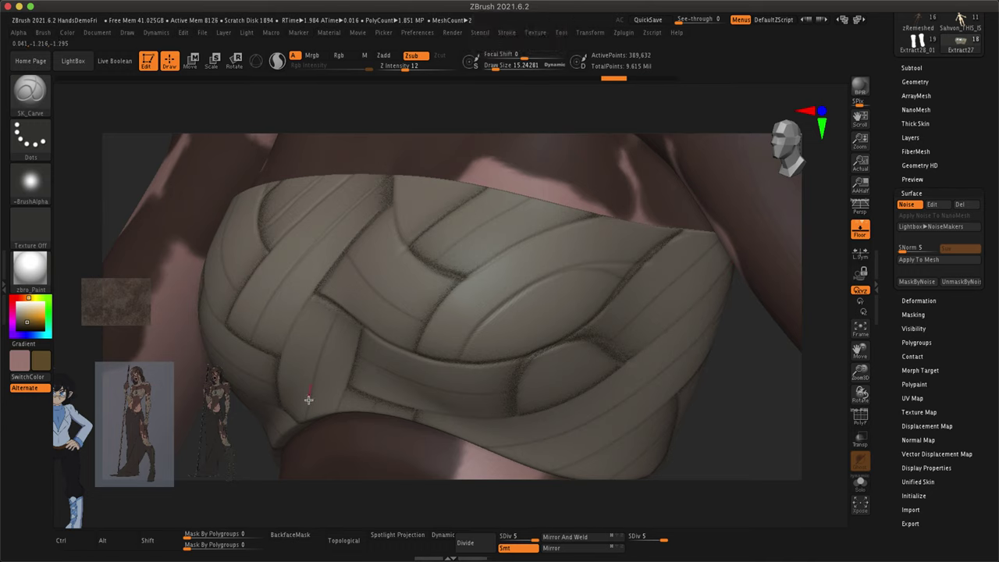
{"action": "left_click_drag", "start_coordinate": [308, 400], "coordinate": [300, 411]}
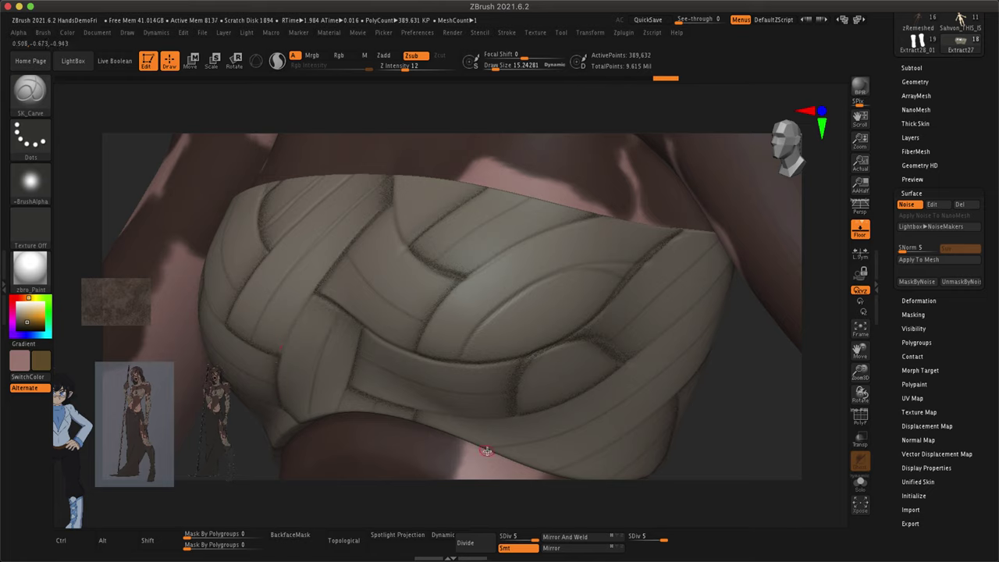
{"action": "left_click", "coordinate": [507, 35]}
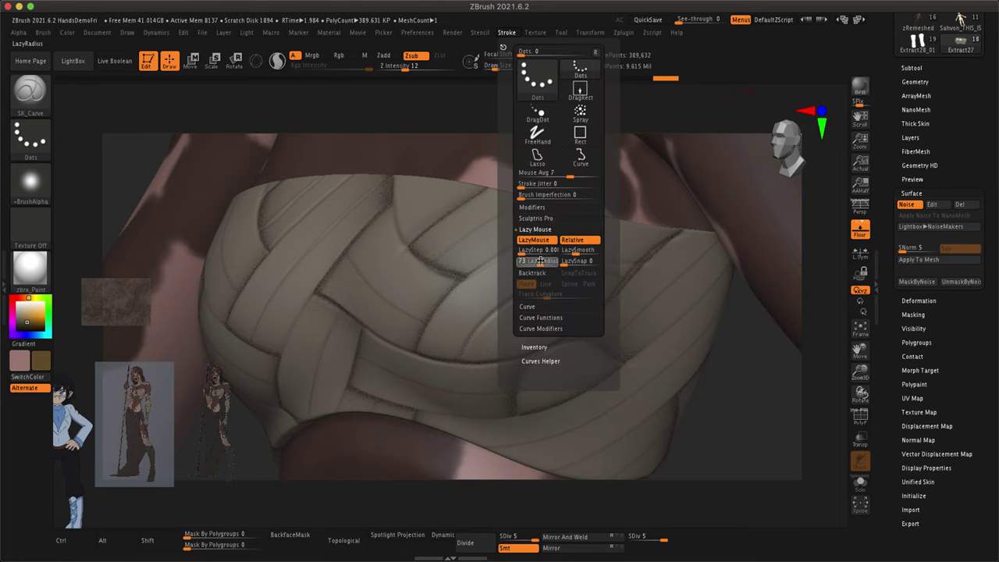
{"action": "mouse_move", "coordinate": [489, 441]}
{"action": "left_mouse_down"}
{"action": "mouse_move", "coordinate": [601, 420]}
{"action": "mouse_move", "coordinate": [692, 349]}
{"action": "mouse_move", "coordinate": [735, 285]}
{"action": "mouse_move", "coordinate": [742, 198]}
{"action": "left_mouse_up"}
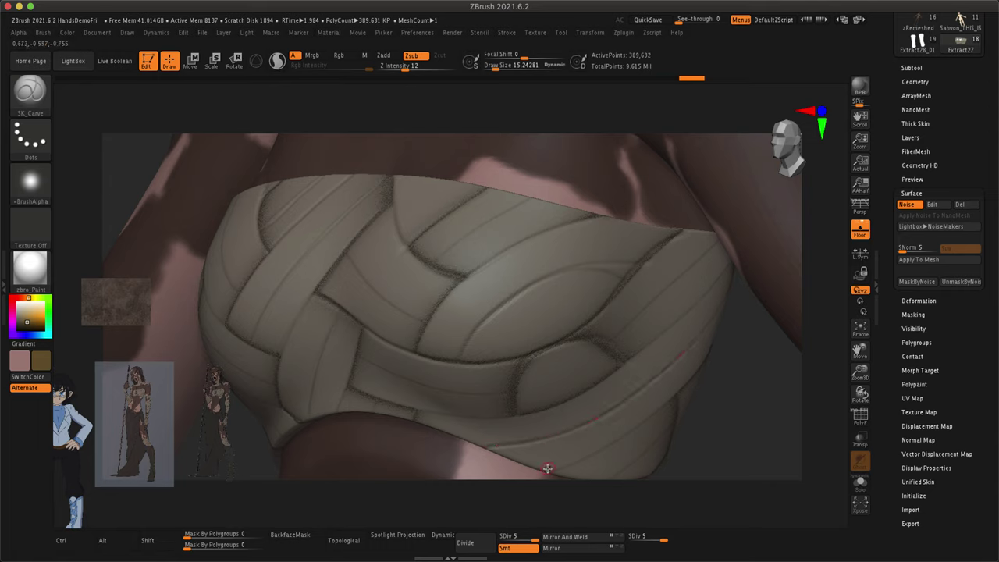